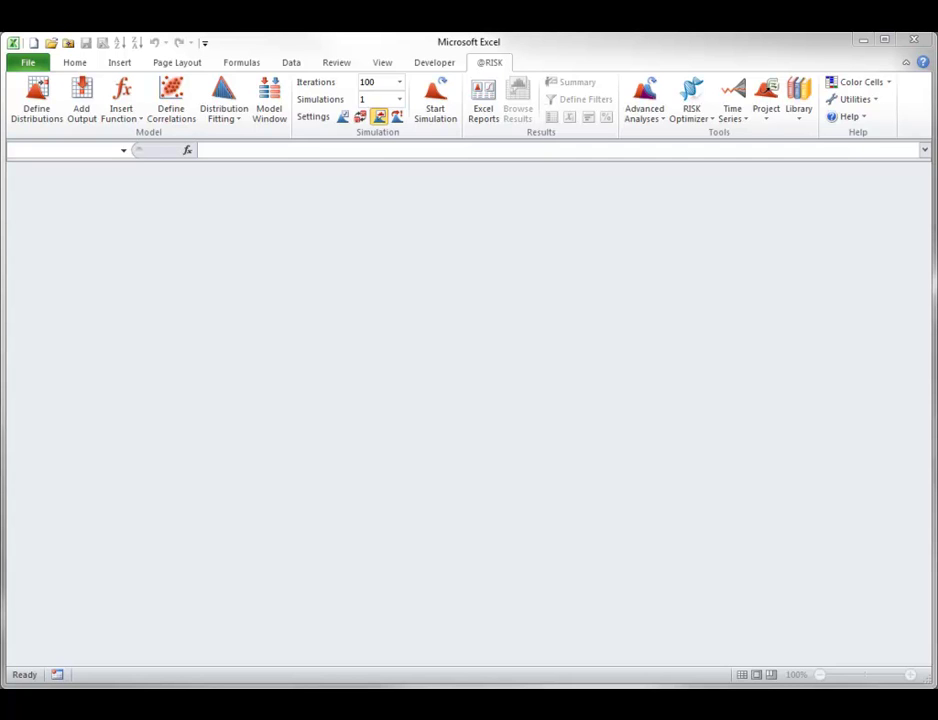
Import the Parameter Entry Table project file, skipping the import settings review and declining to save the workbook.
click(762, 126)
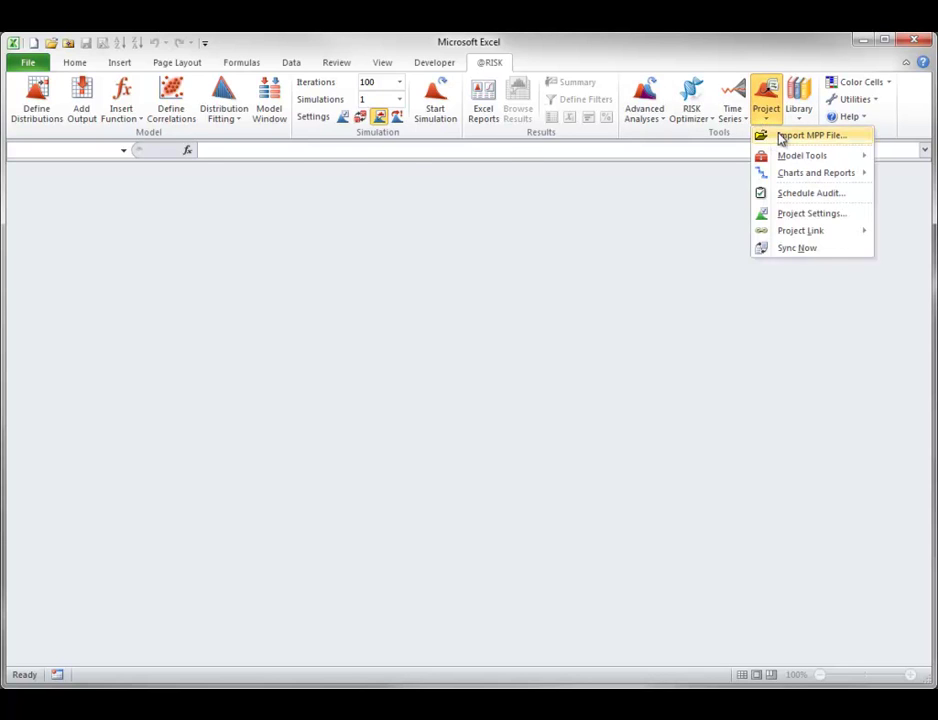
click(779, 134)
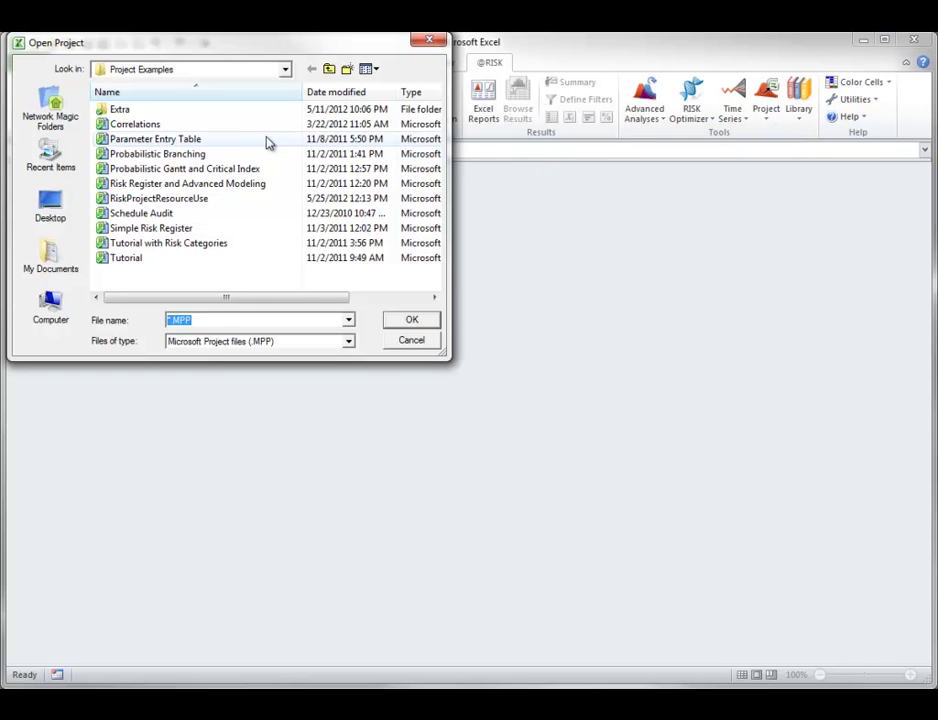
click(168, 141)
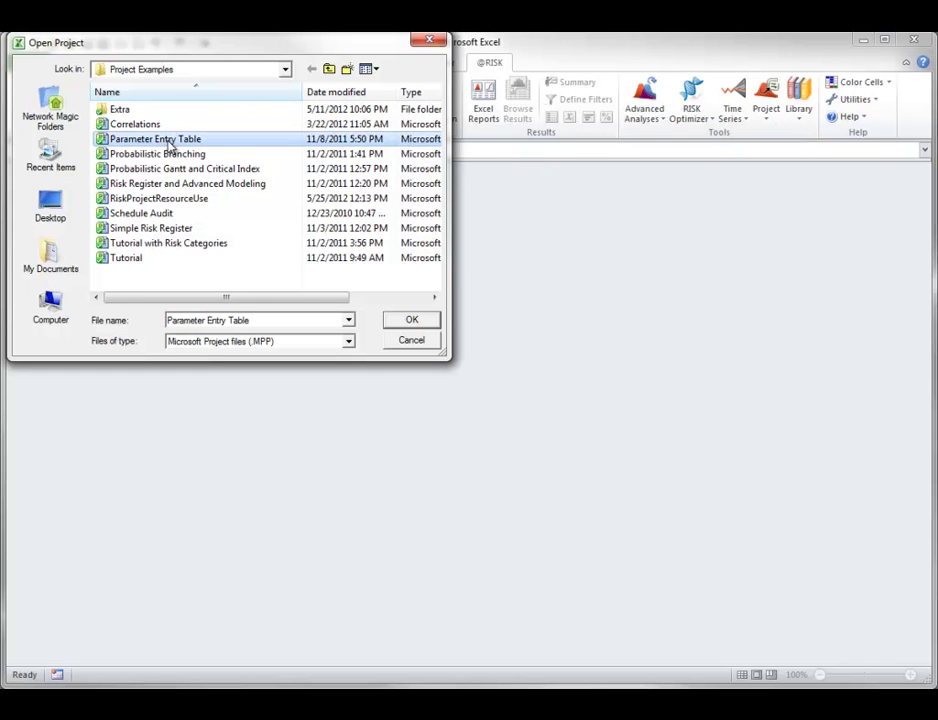
click(412, 322)
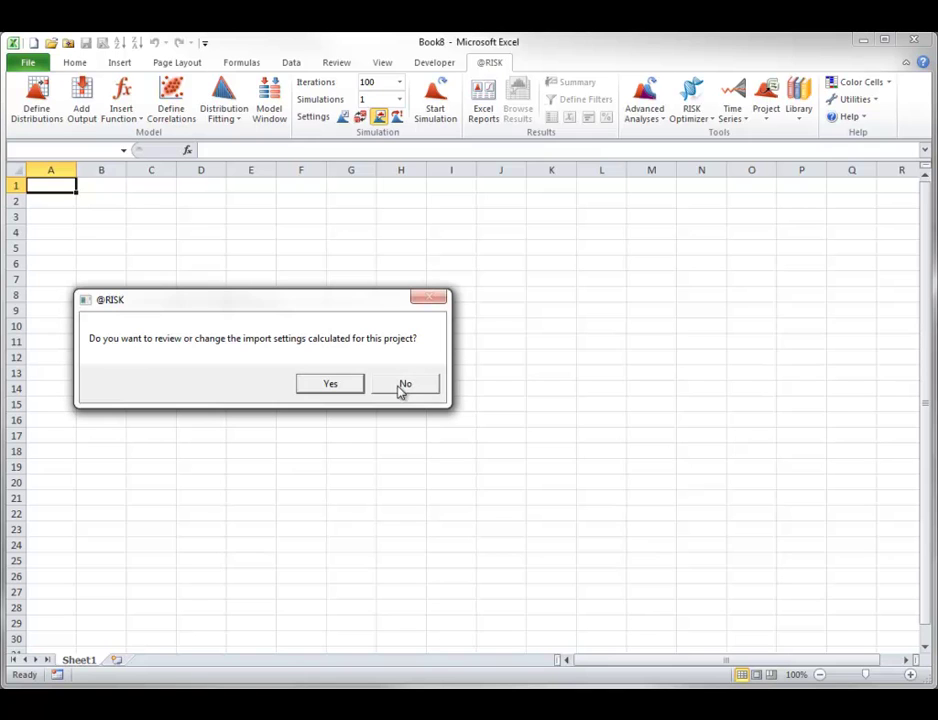
click(403, 385)
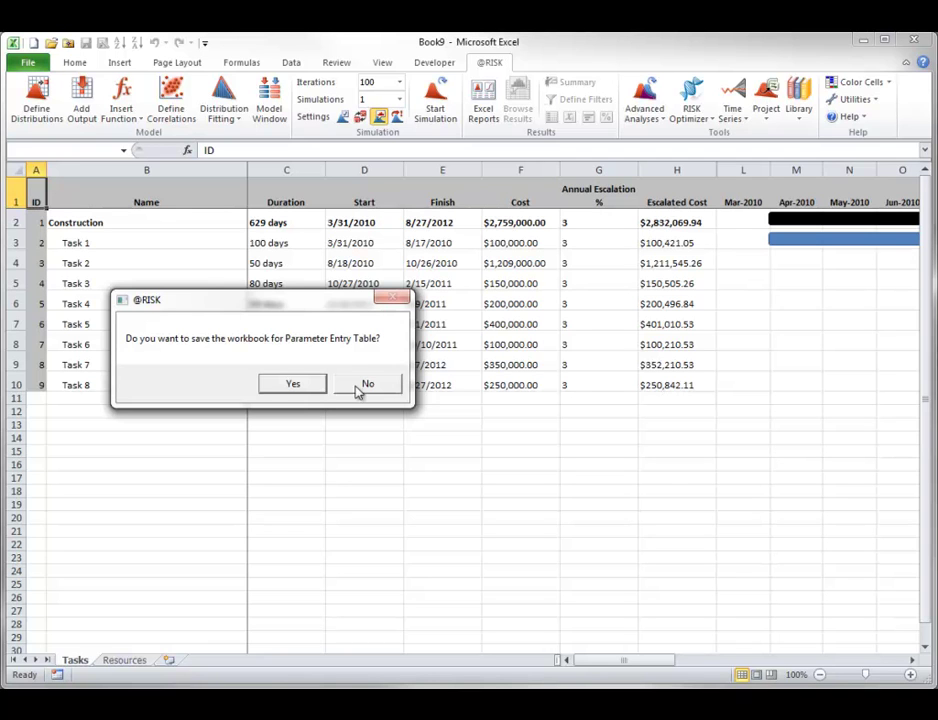
click(359, 389)
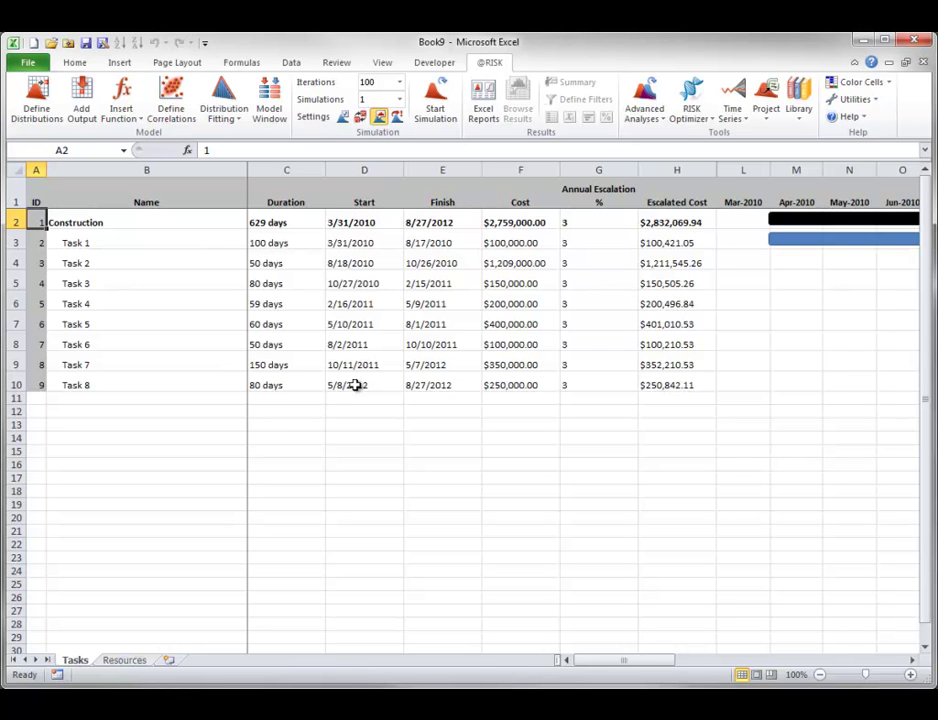
Build a parameter entry table for the Duration field of all tasks, using the Triang distribution with minimum -10% and maximum +10%.
click(765, 120)
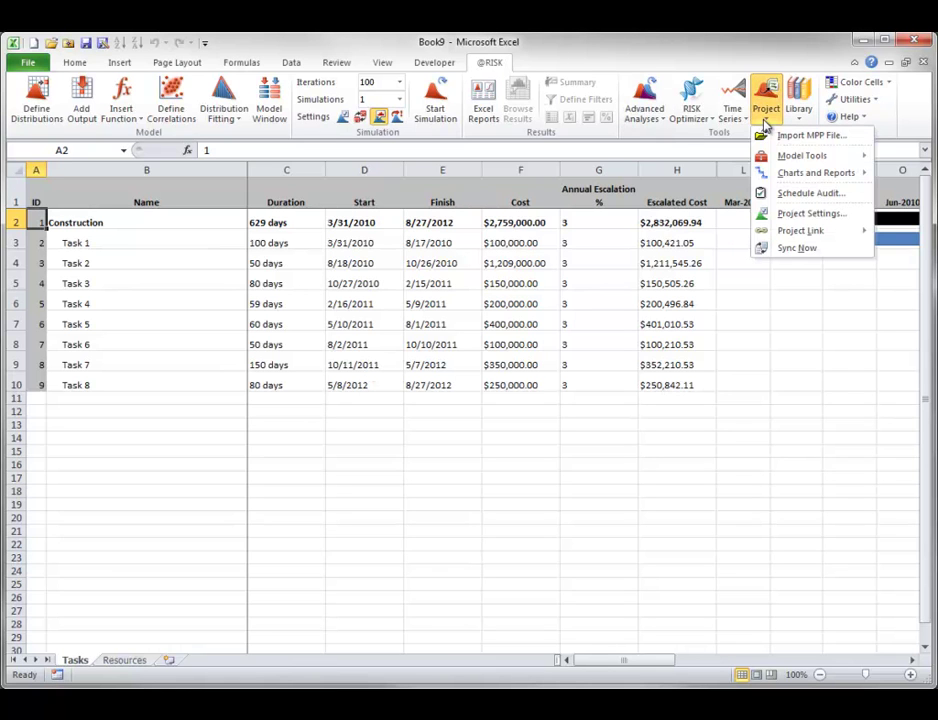
mouse_move(772, 155)
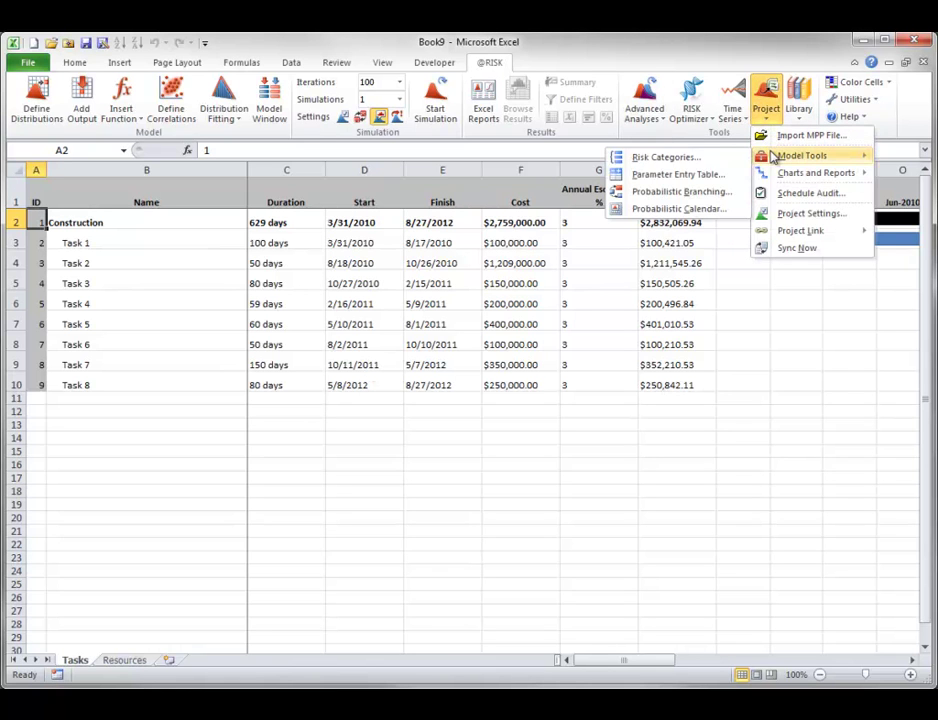
click(677, 175)
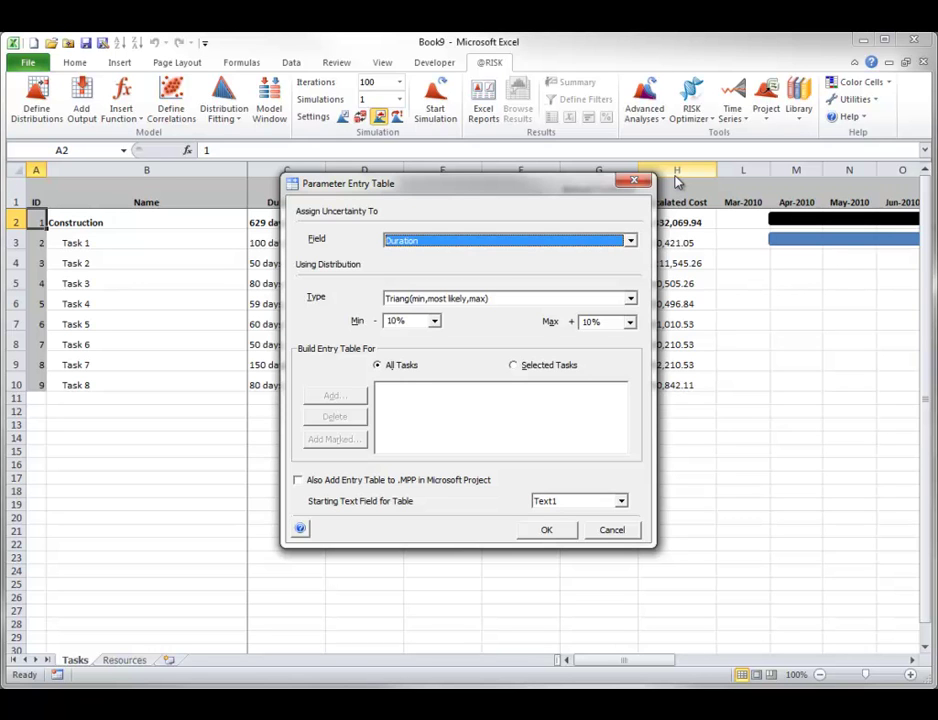
click(630, 243)
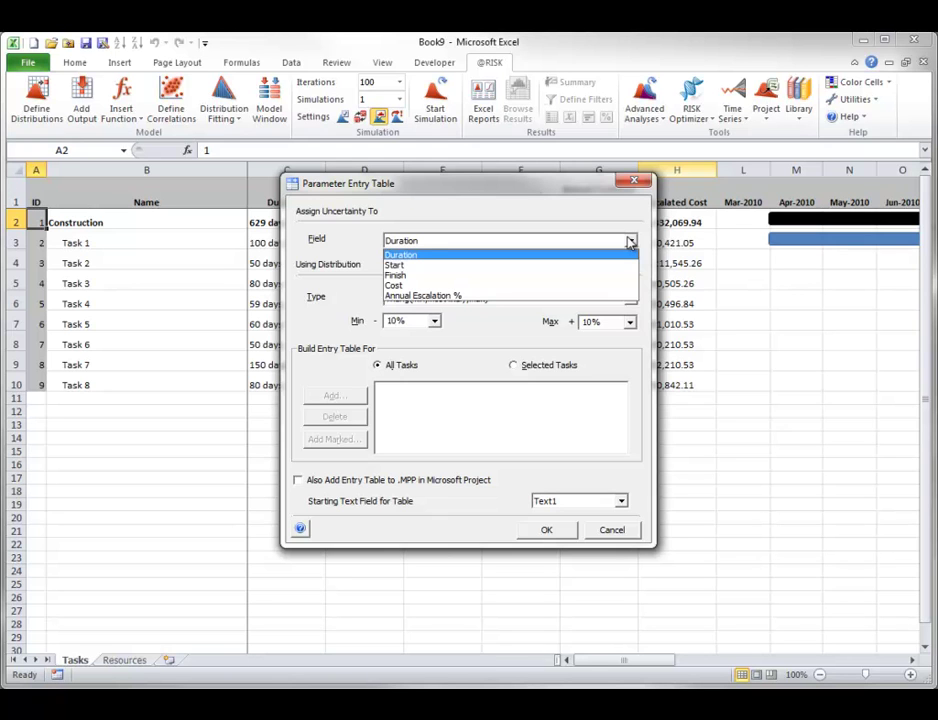
click(630, 242)
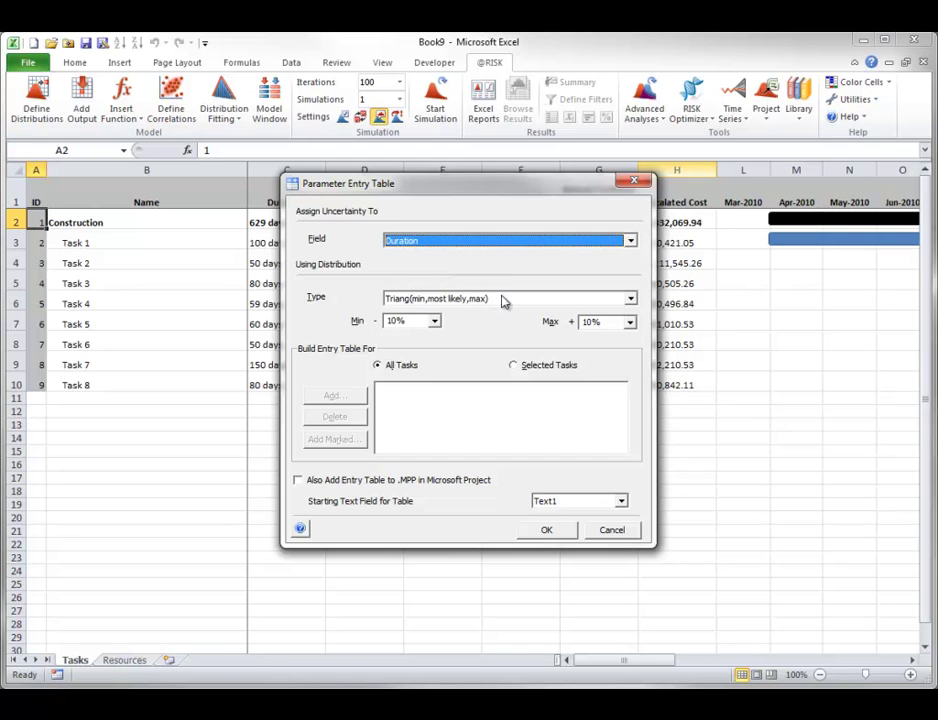
click(630, 300)
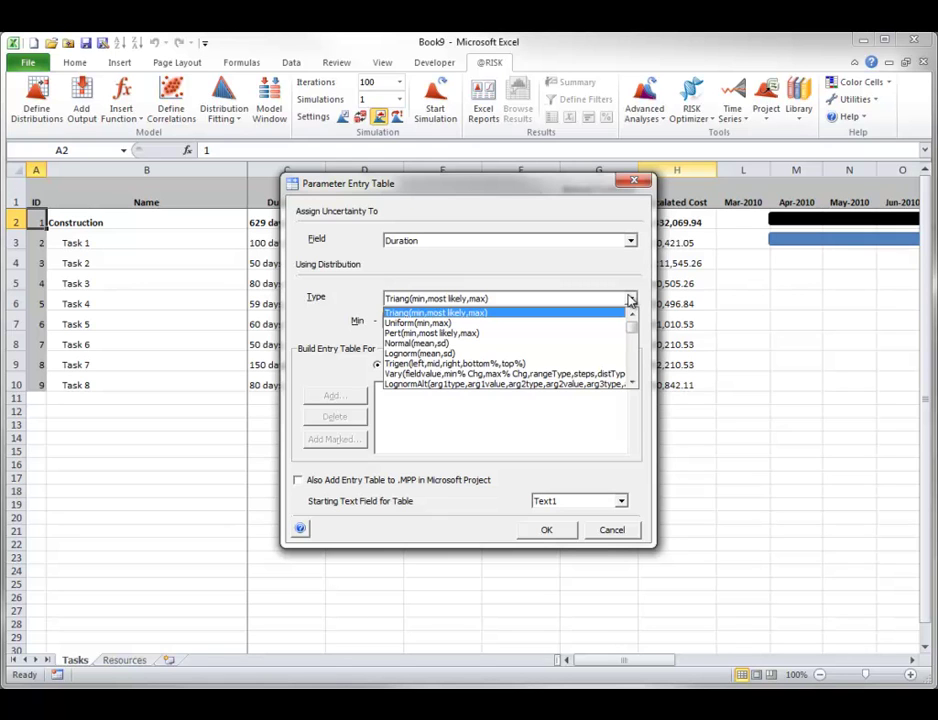
click(630, 300)
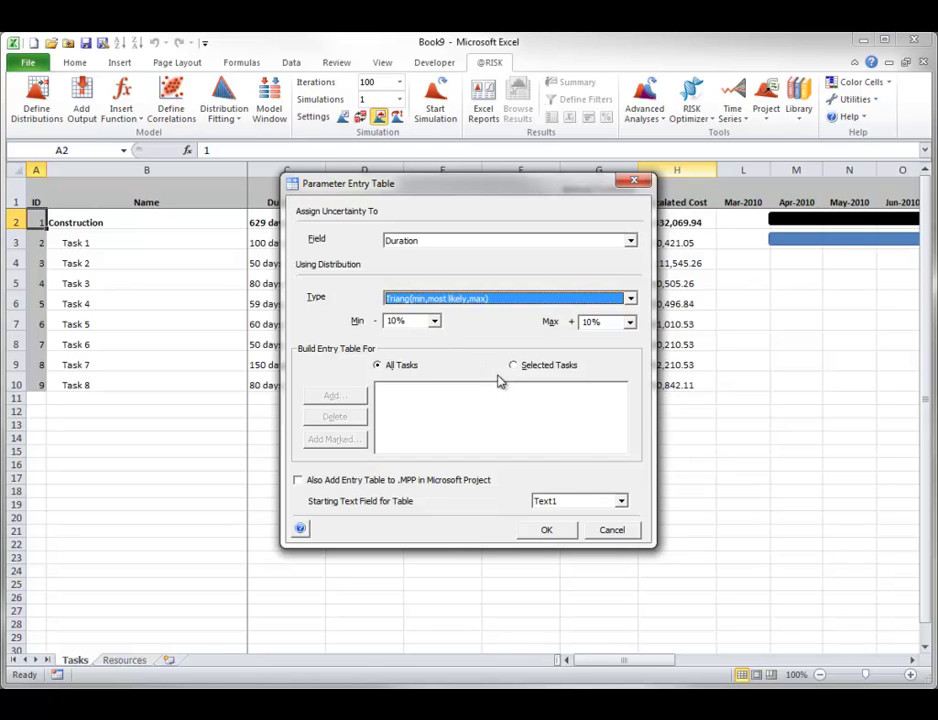
click(548, 532)
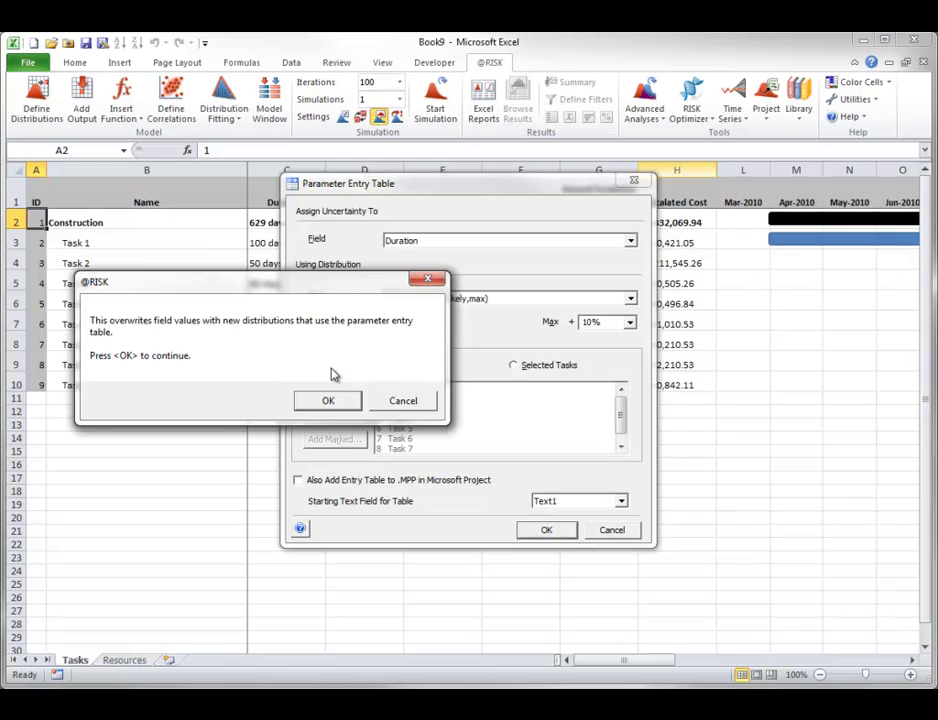
click(326, 401)
Set Task 1's Duration Min to 80 and inspect the distribution formula in its Duration cell.
click(819, 674)
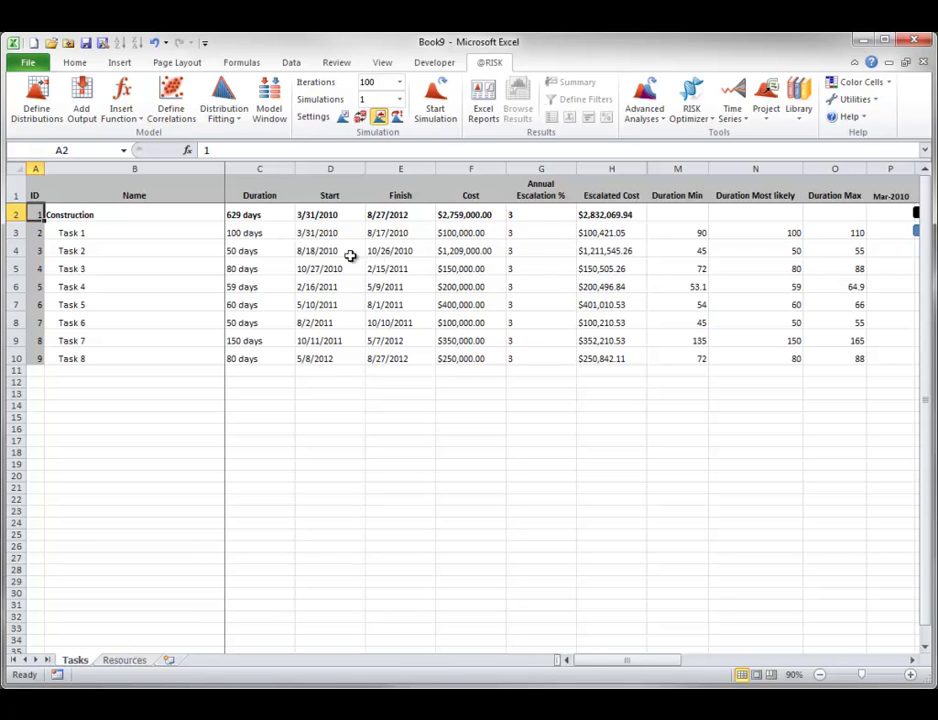
click(242, 233)
click(241, 250)
click(242, 271)
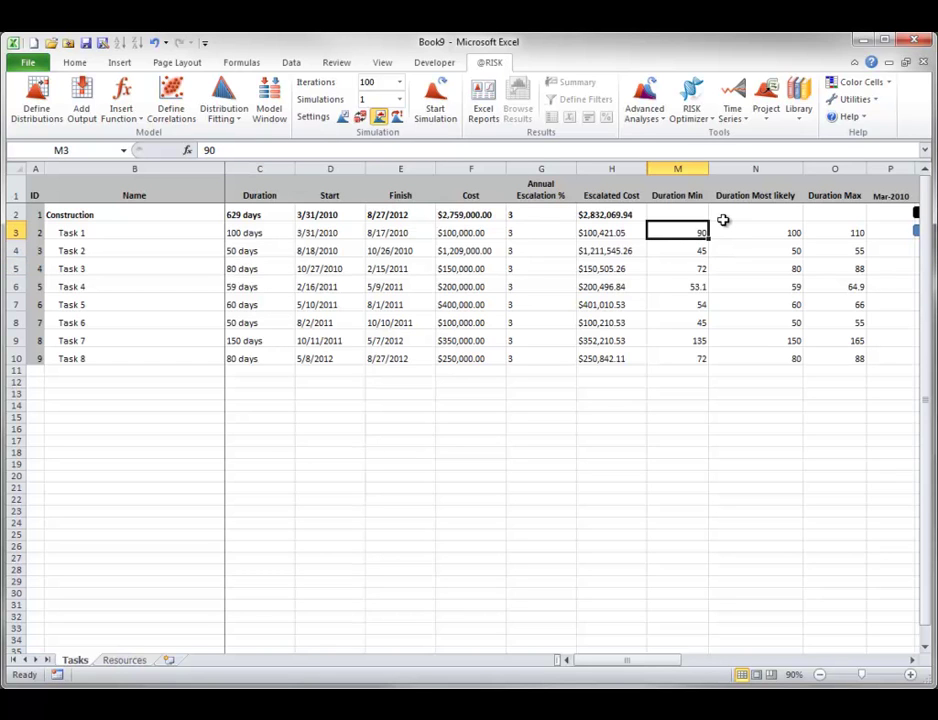
text(80)
key(Return)
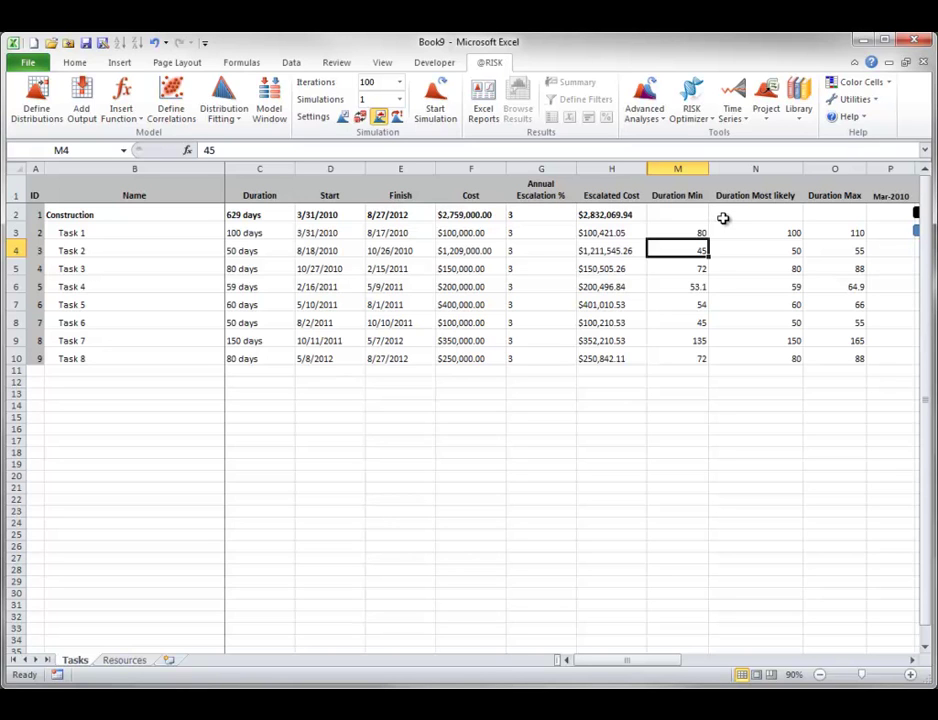
click(232, 232)
double_click(232, 232)
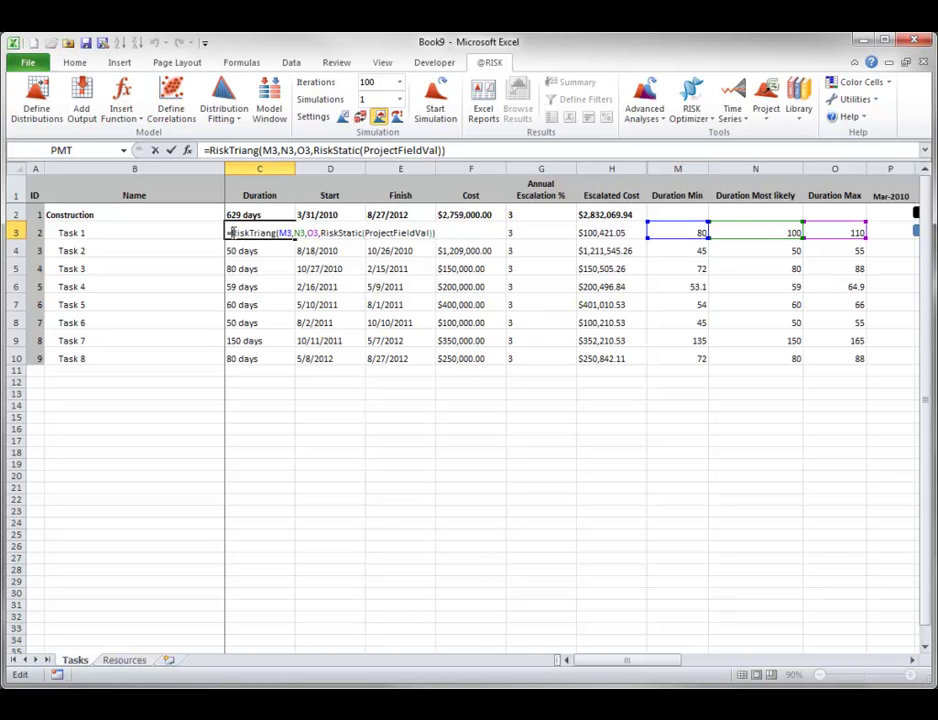
key(Escape)
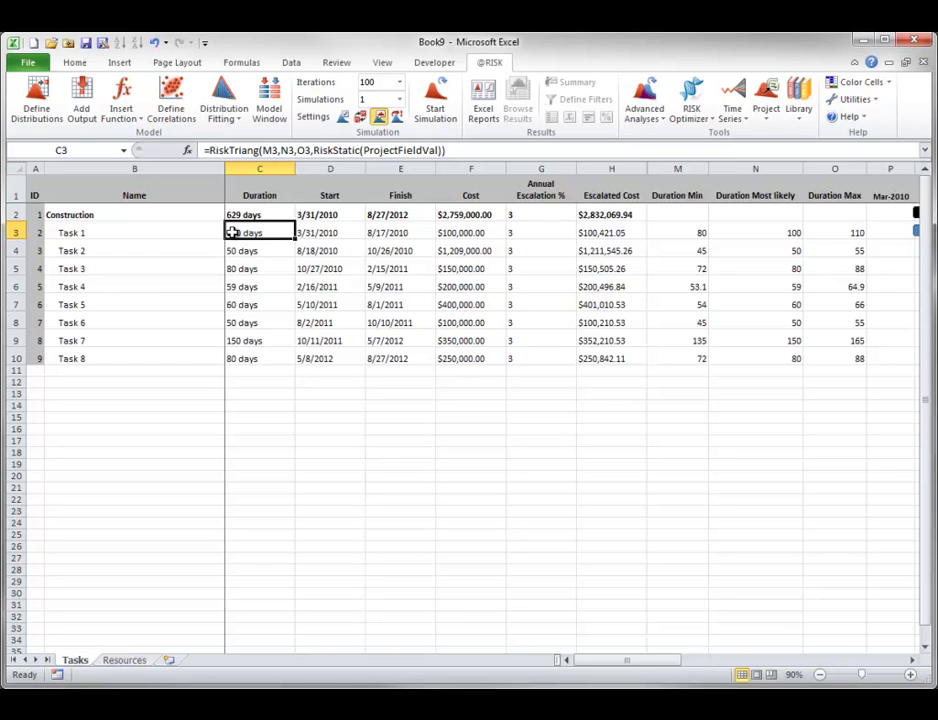
Add the Construction finish date as a simulation output and run the simulation, closing the results graph after viewing it.
click(392, 213)
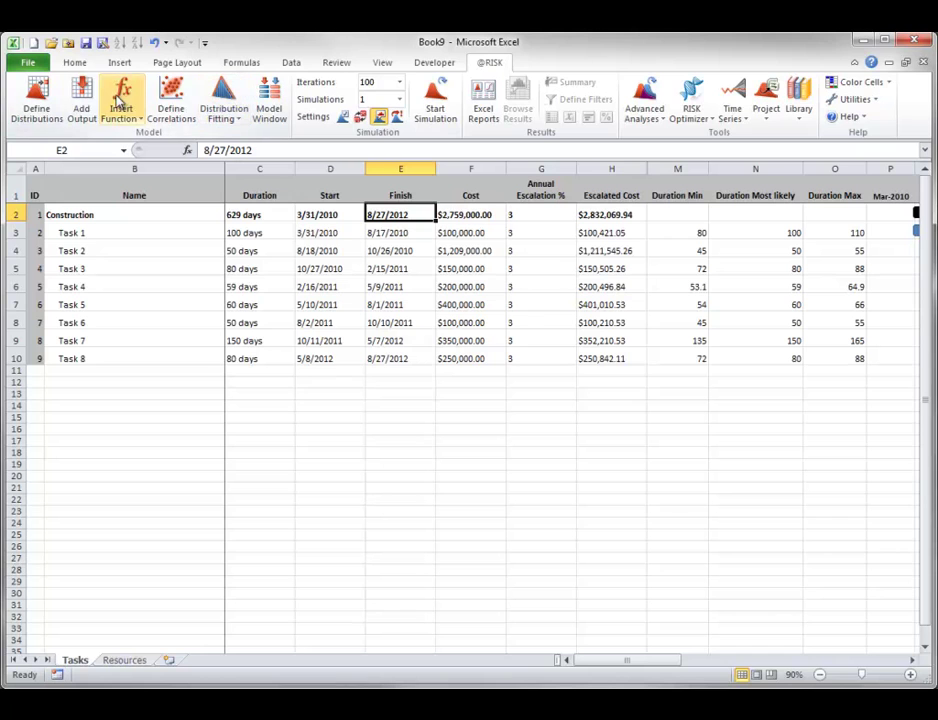
click(86, 100)
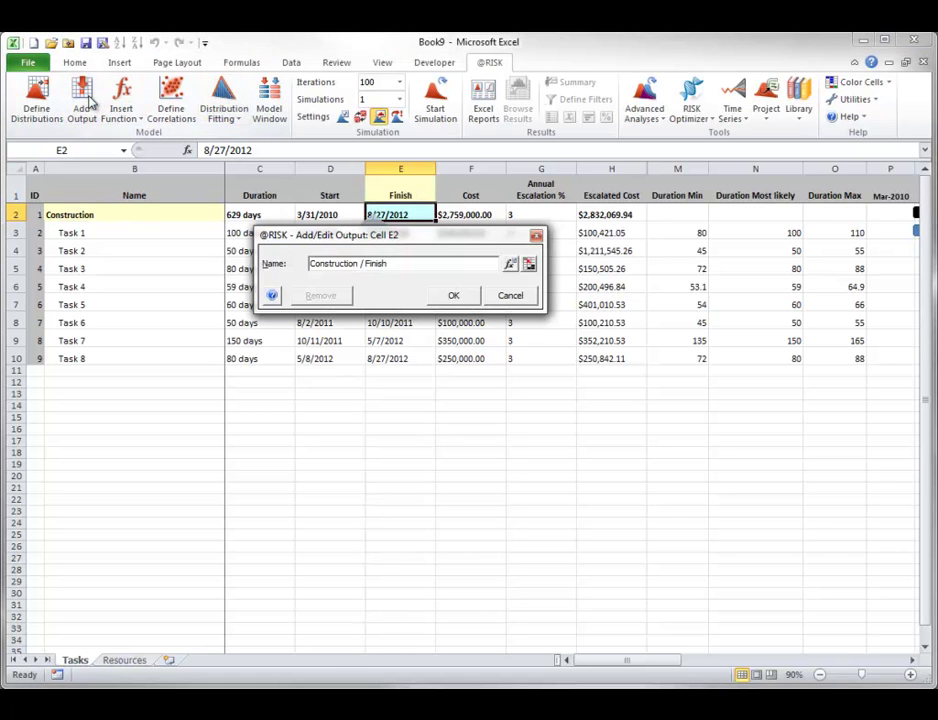
click(454, 295)
click(435, 103)
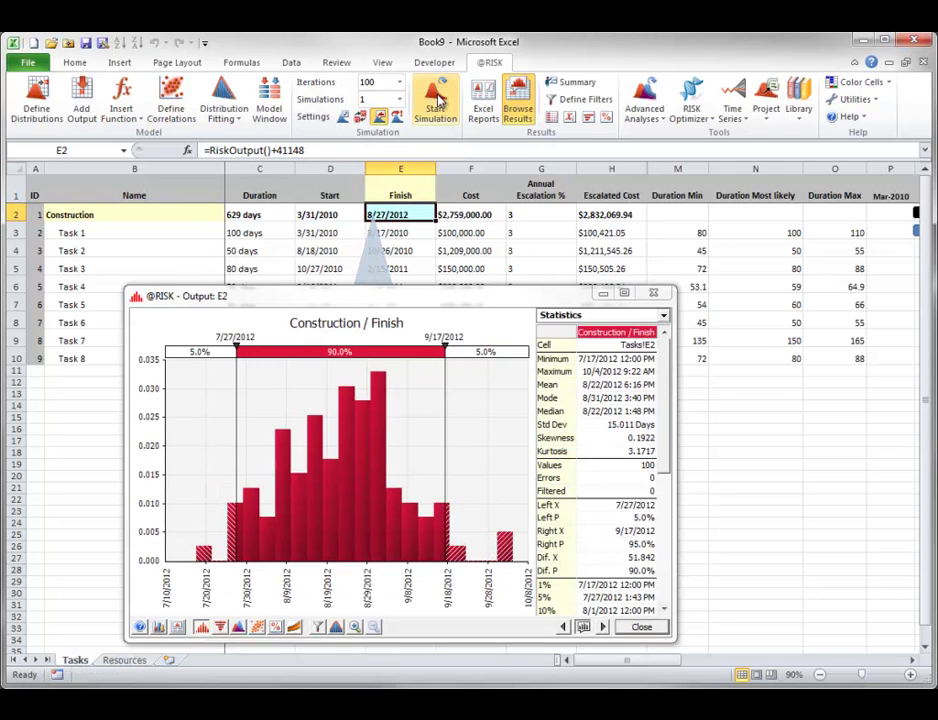
click(648, 628)
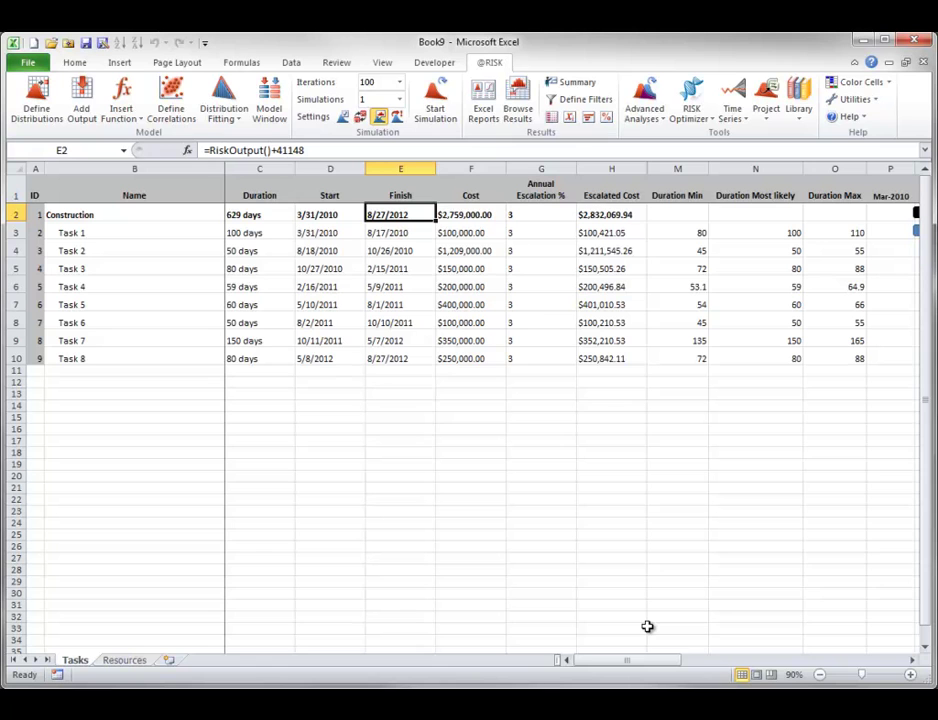
Rebuild the Duration parameter entry table for all tasks with the maximum at +50%, overwriting the existing table.
click(766, 115)
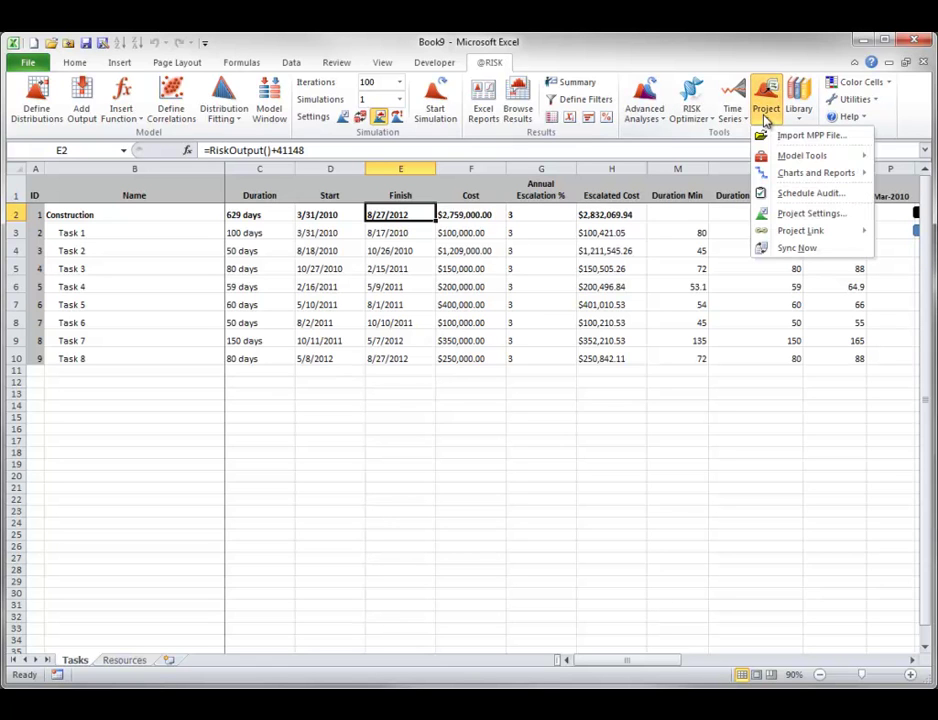
mouse_move(790, 159)
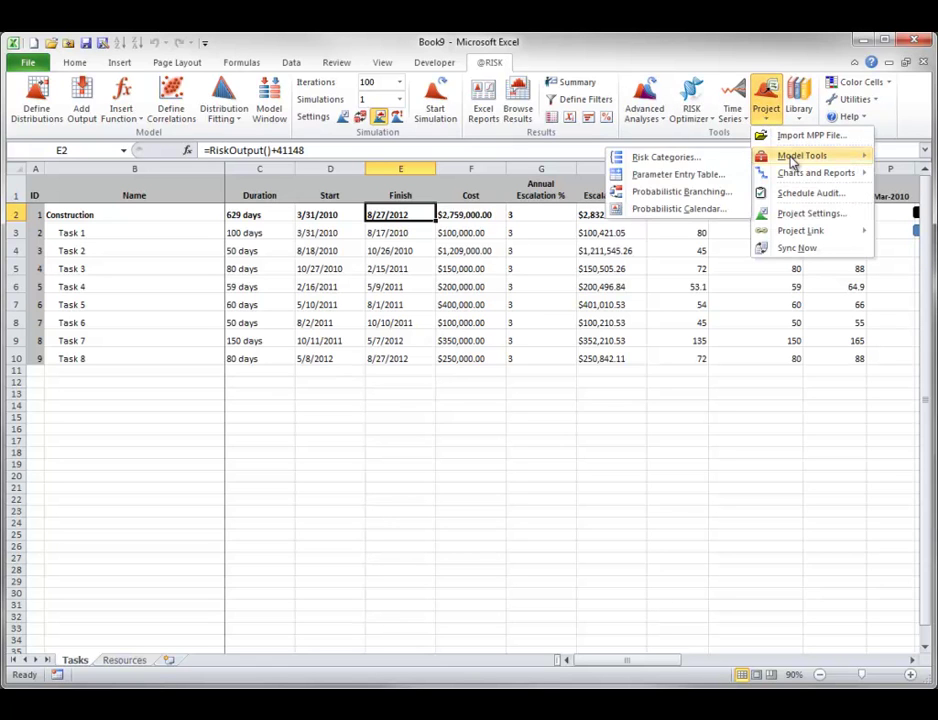
click(684, 174)
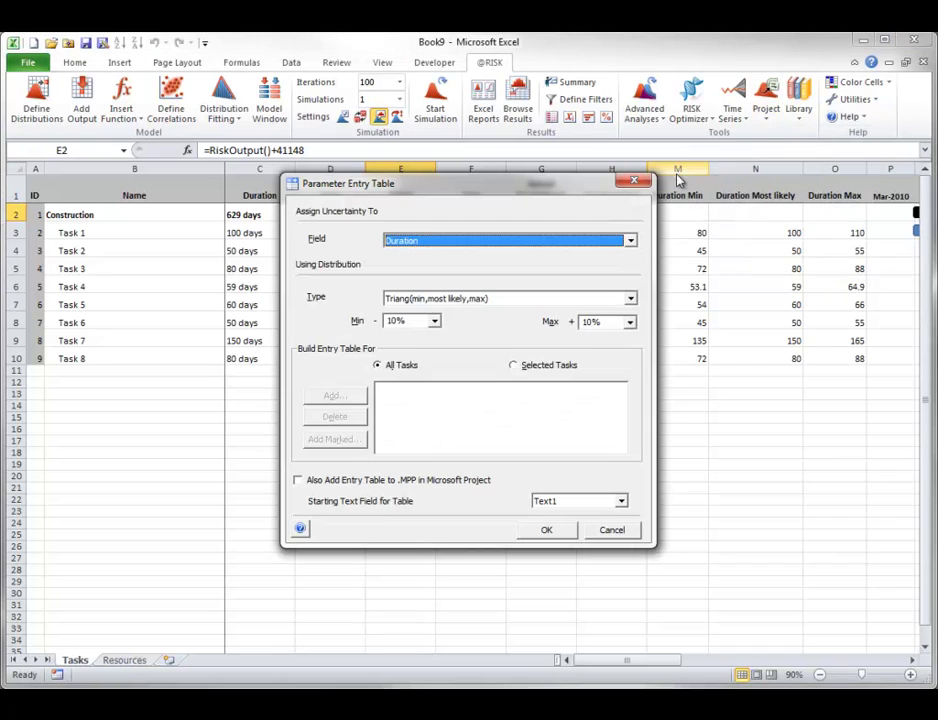
click(629, 322)
click(599, 388)
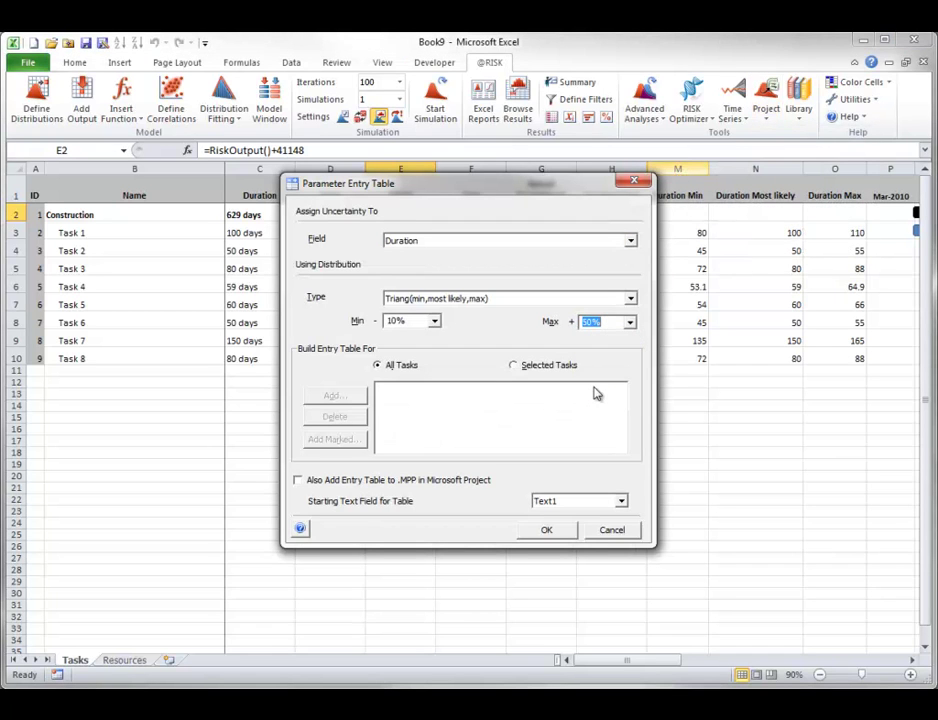
click(558, 536)
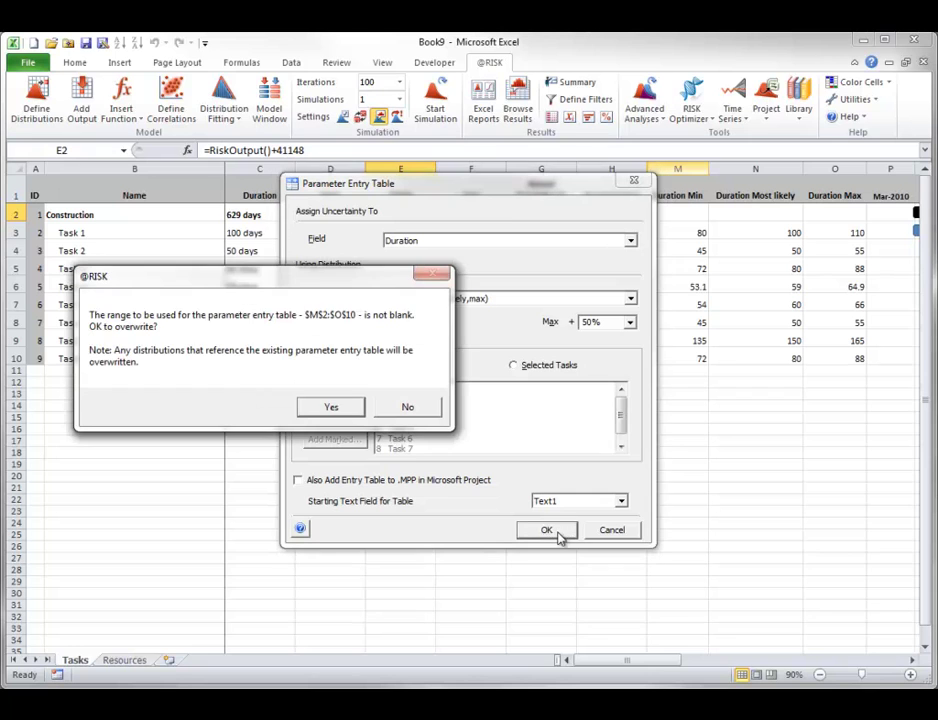
click(334, 408)
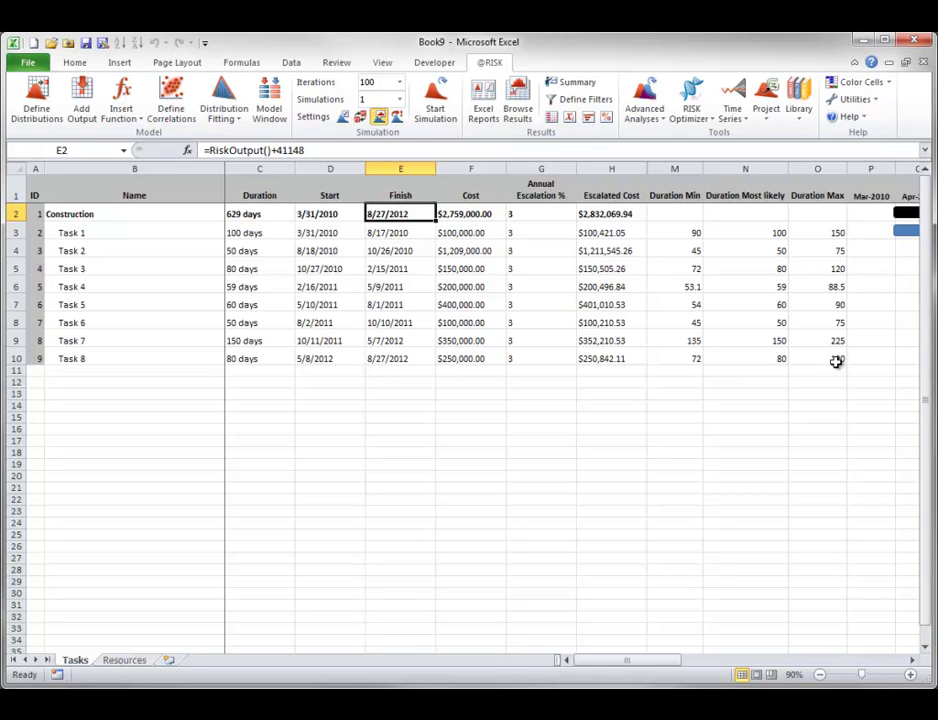
Build the ±10% Duration parameter entry table for all tasks, also adding it to the MPP from Text1, without saving the project file.
click(766, 115)
mouse_move(780, 158)
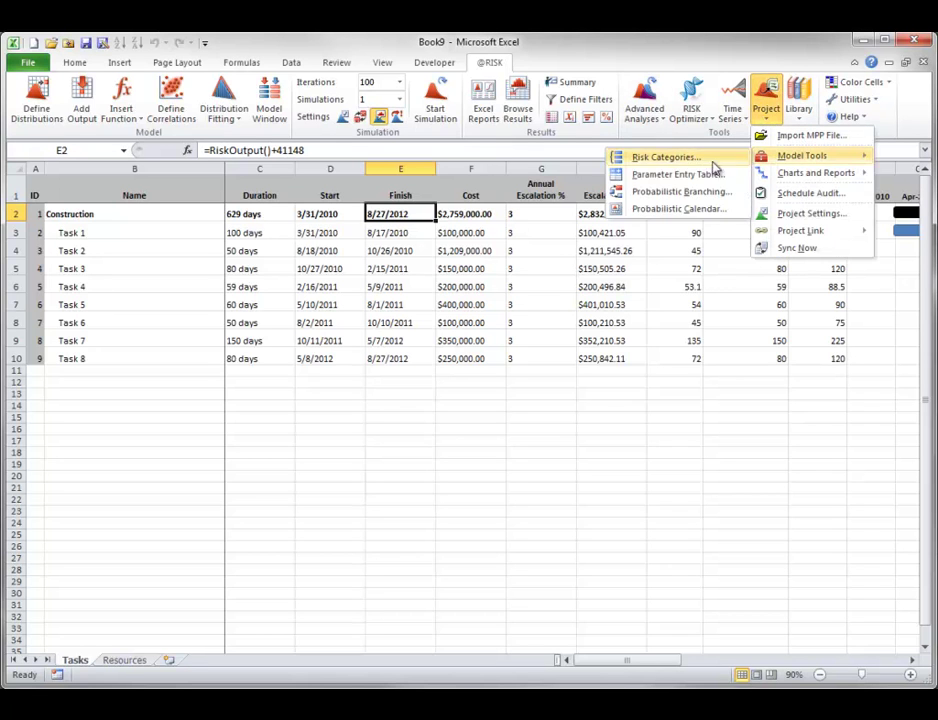
click(685, 178)
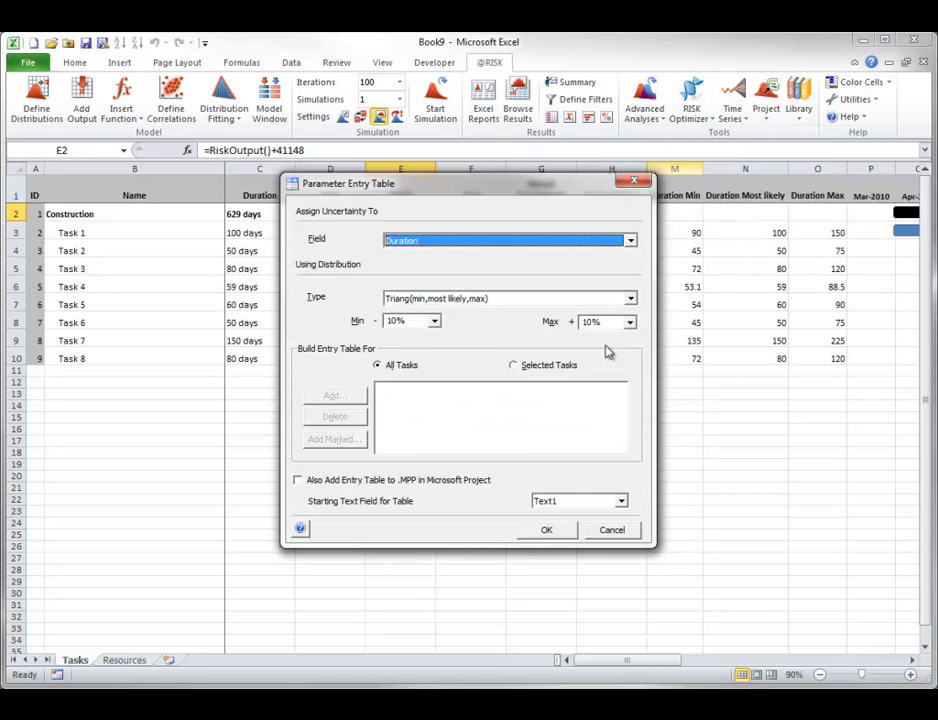
click(305, 483)
click(547, 531)
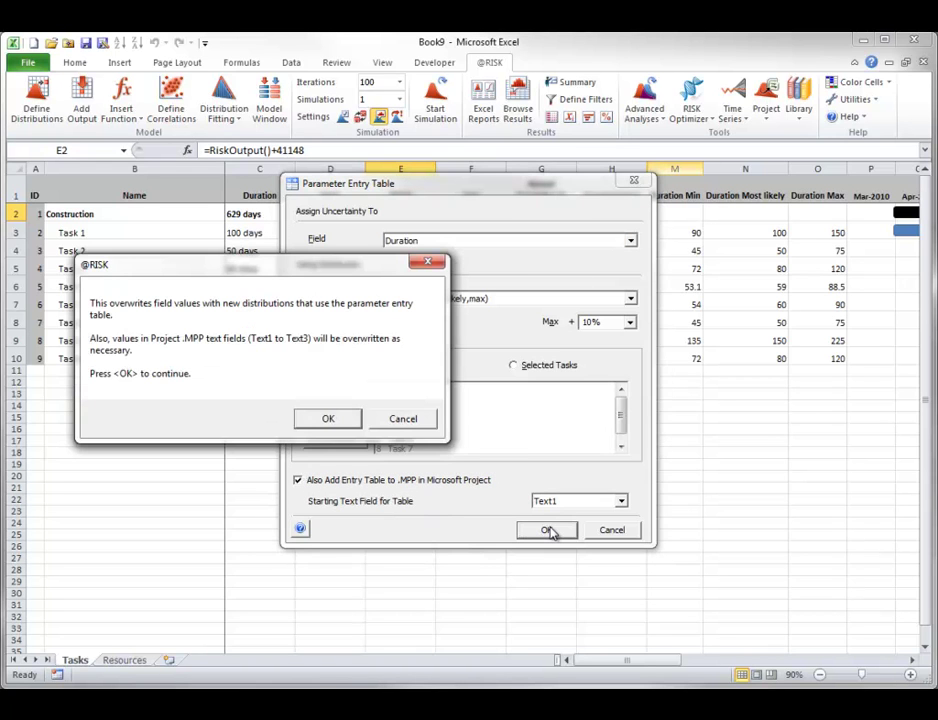
click(326, 421)
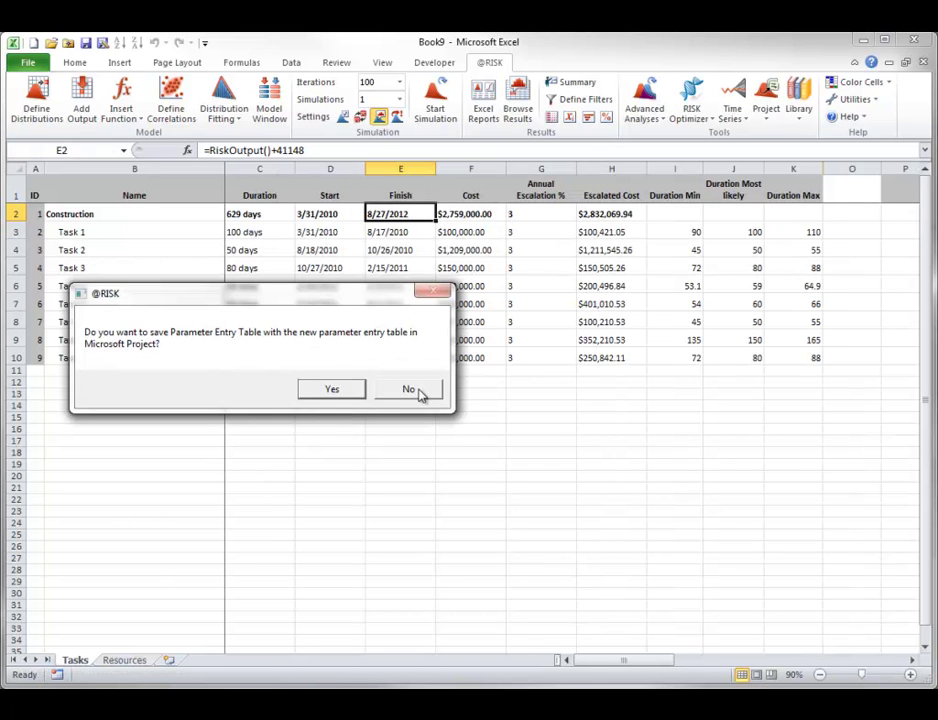
click(418, 391)
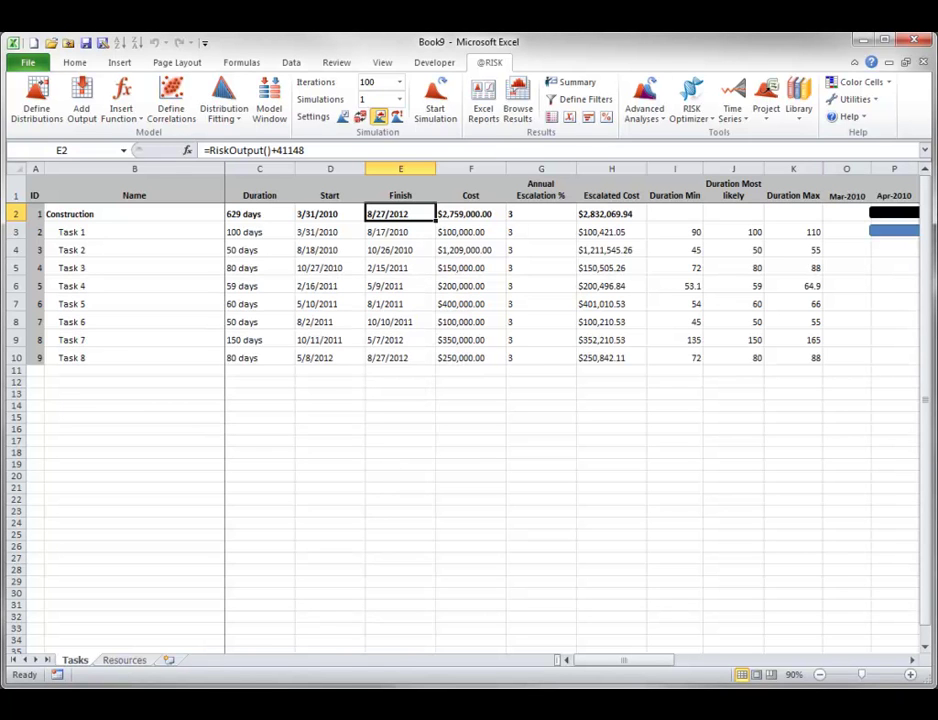
Switch to Microsoft Project, widen the task table to include the Duration Max column, and set Task 1's Duration Max to 150.
key(alt+Tab)
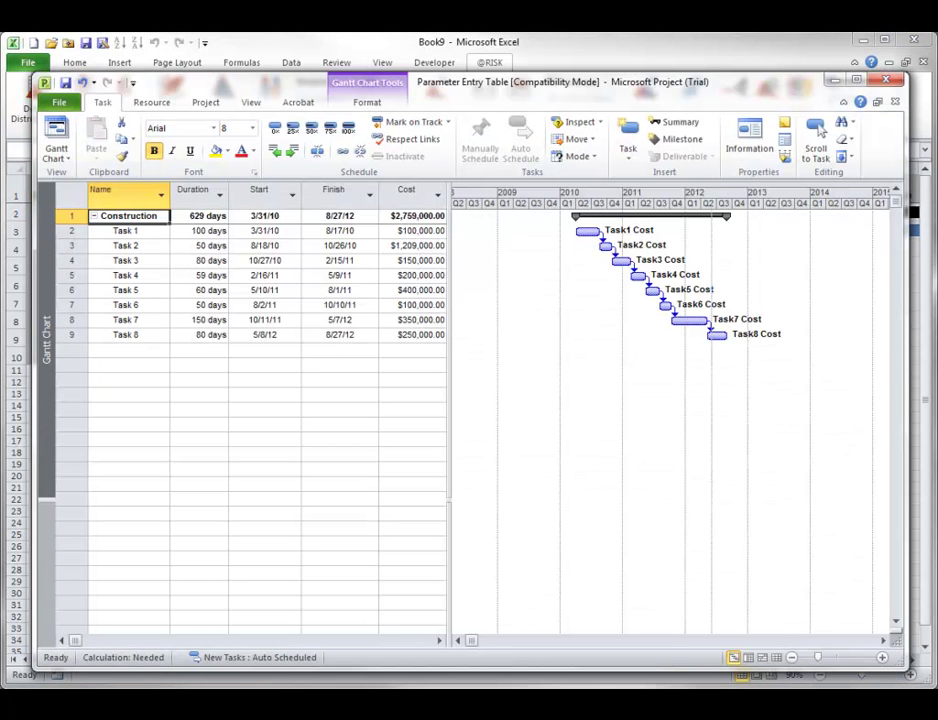
drag(448, 400, 716, 373)
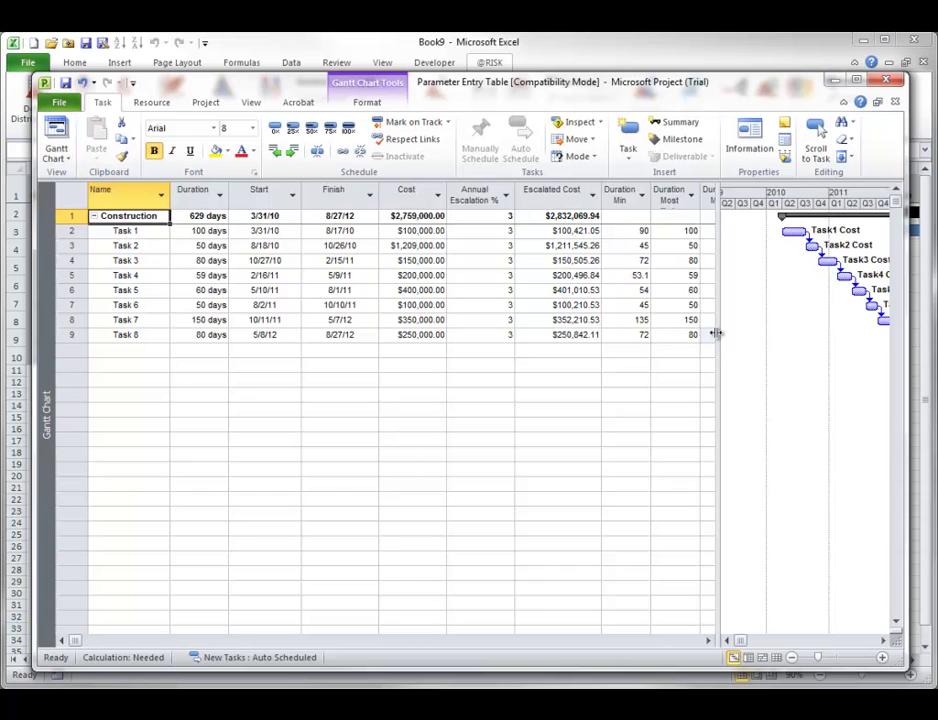
drag(718, 331, 773, 327)
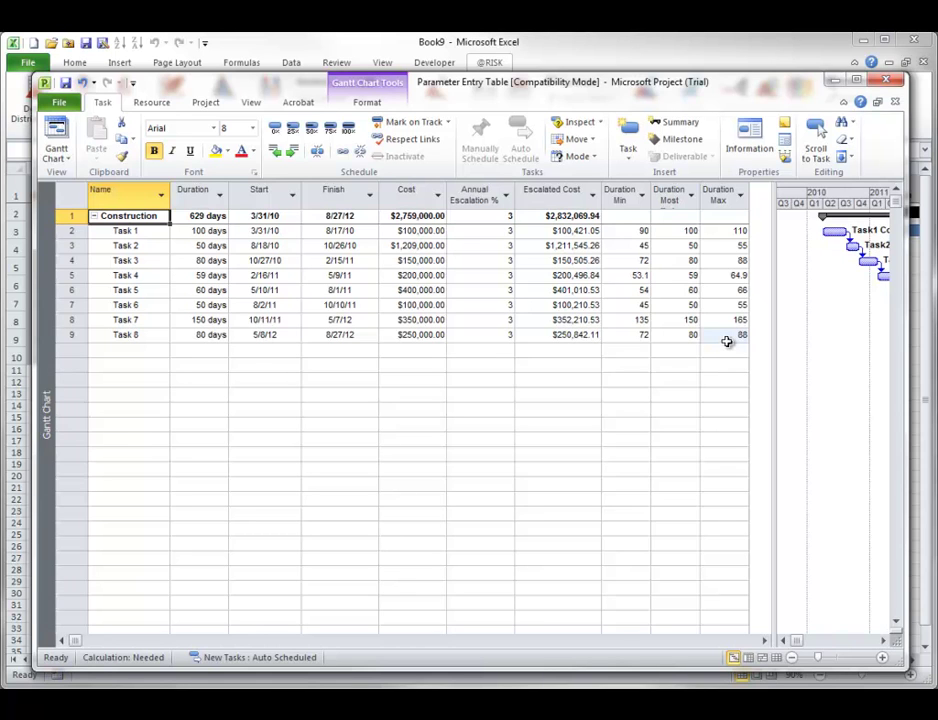
click(738, 232)
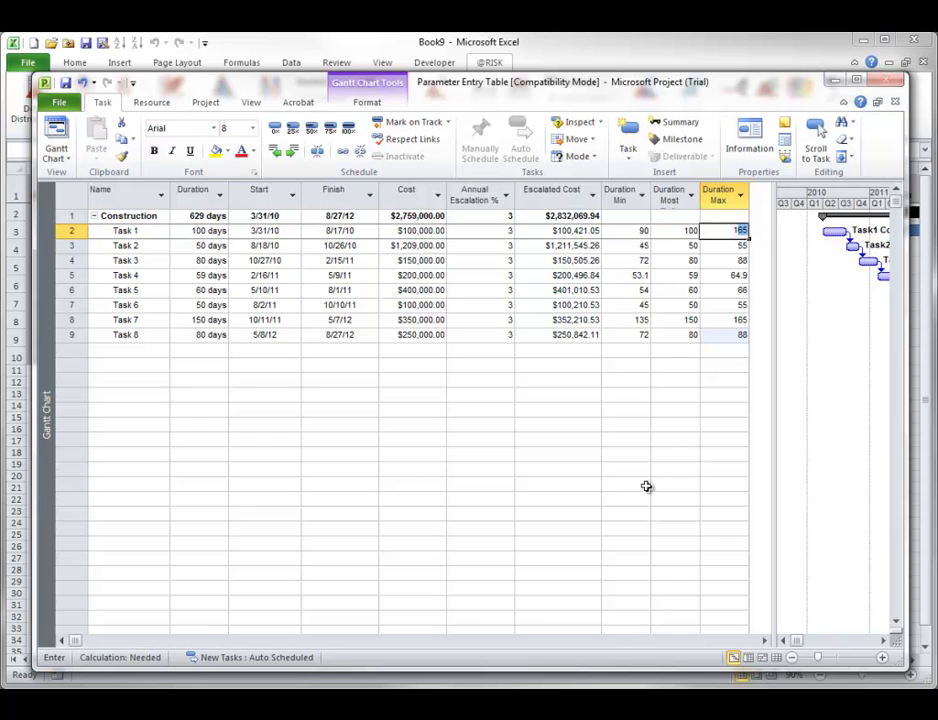
text(150)
key(Return)
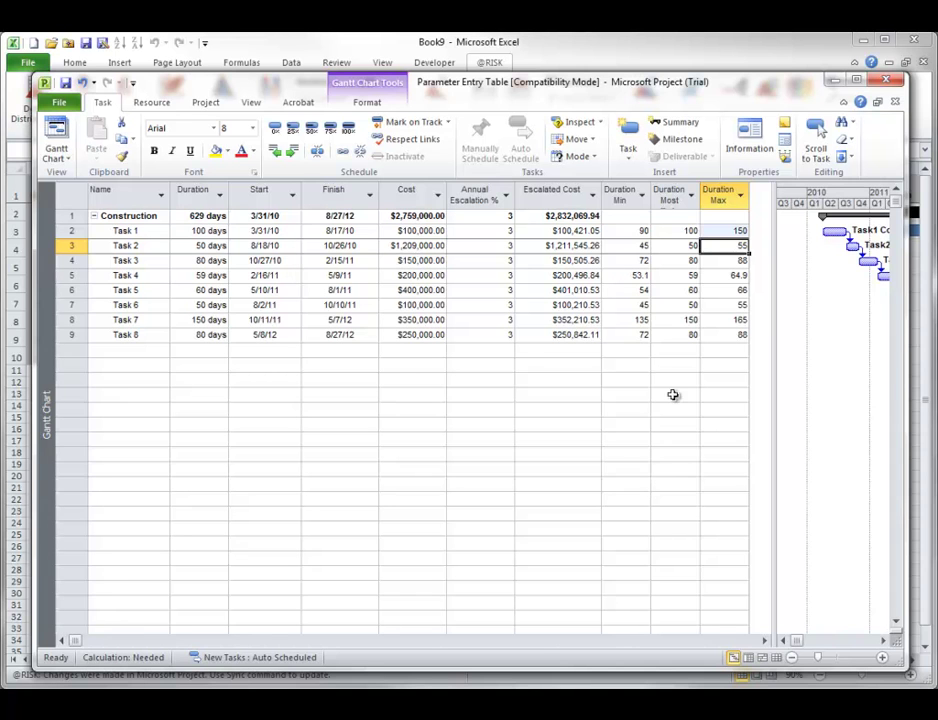
click(621, 43)
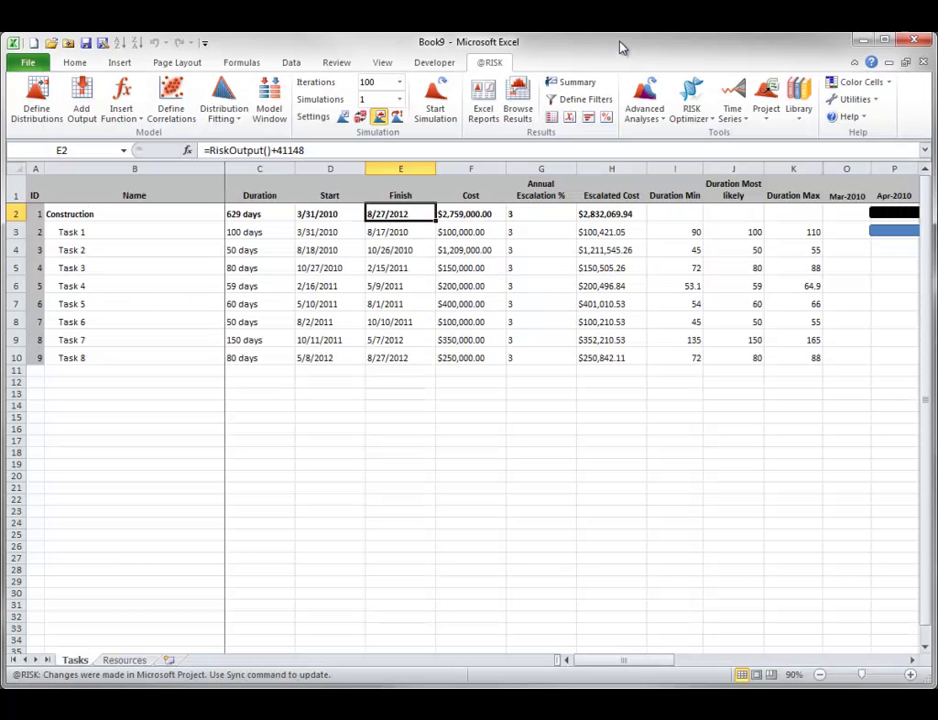
click(766, 108)
click(797, 250)
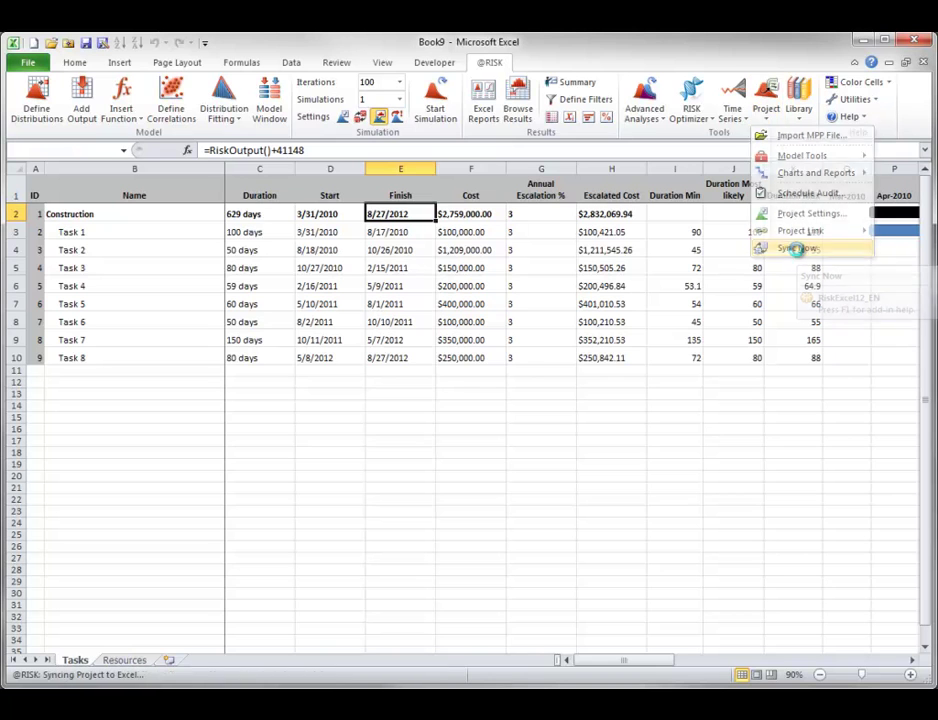
click(808, 232)
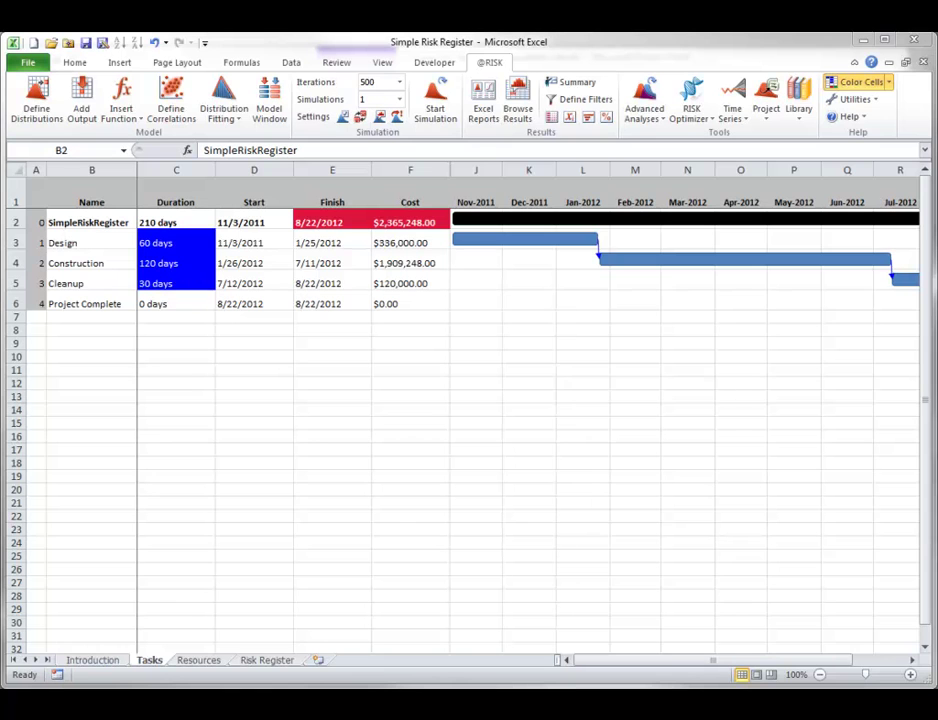
In the Simple Risk Register workbook, inspect R1's formulas for simulated occurrence, schedule impact and cost impact on the Risk Register sheet.
scroll(268, 666, down, 3)
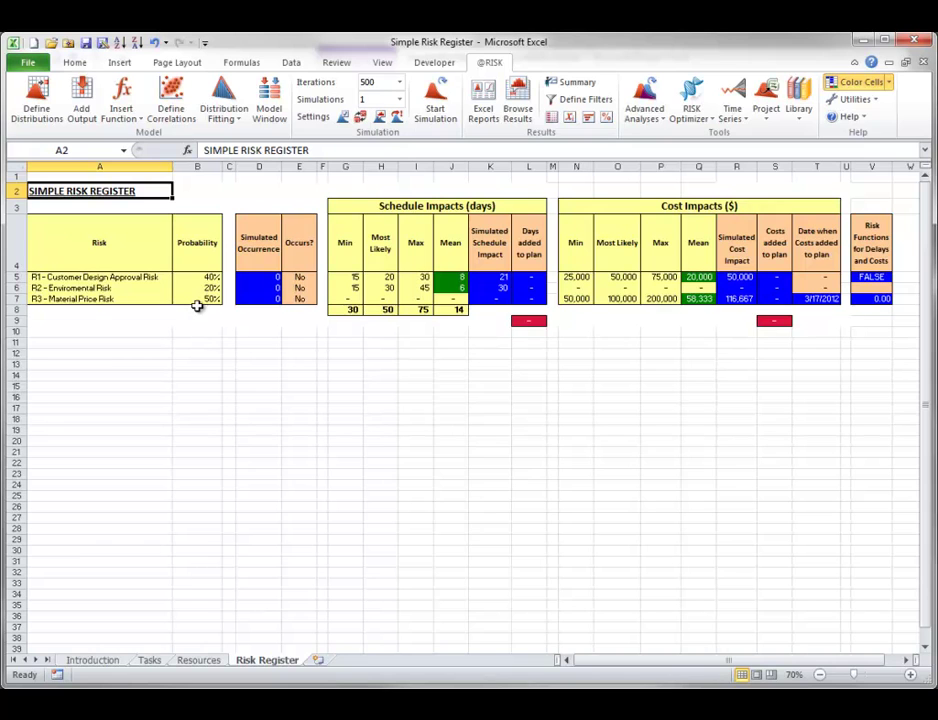
click(258, 279)
double_click(258, 279)
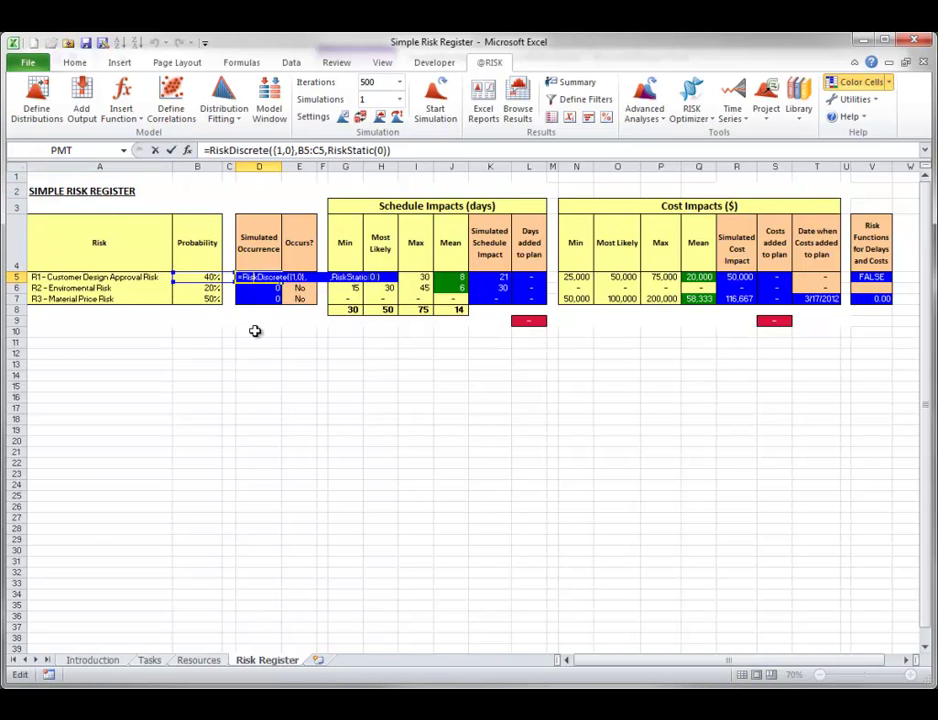
key(Escape)
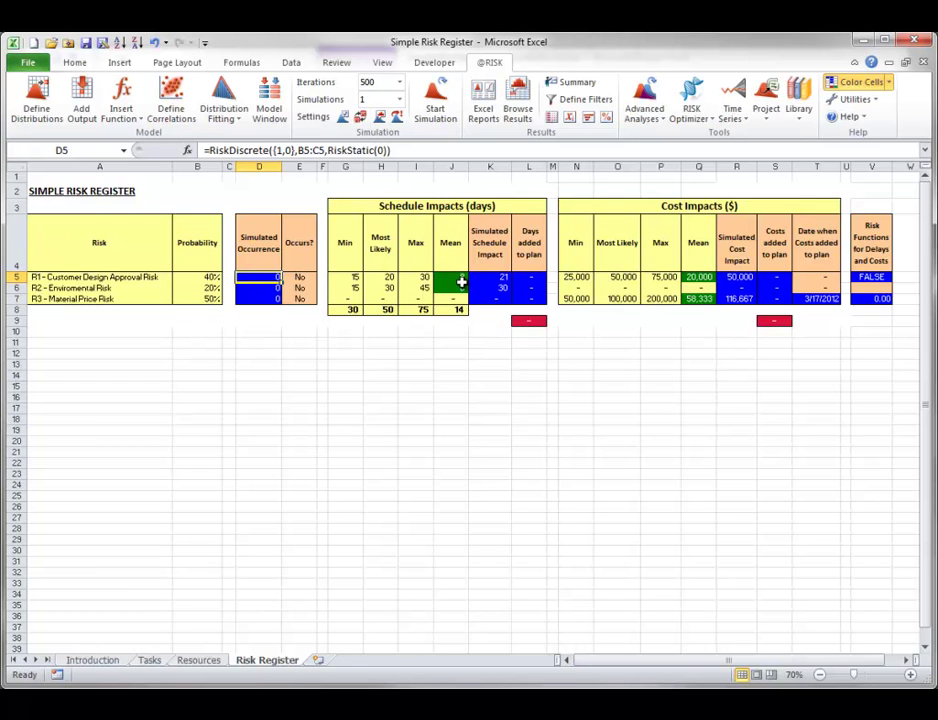
double_click(492, 277)
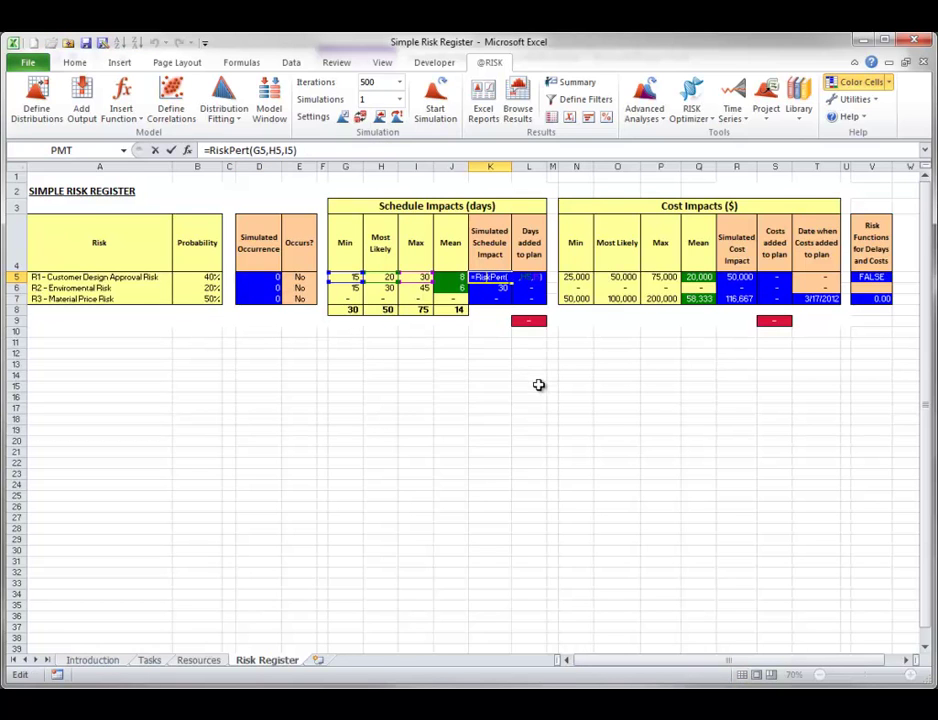
key(Escape)
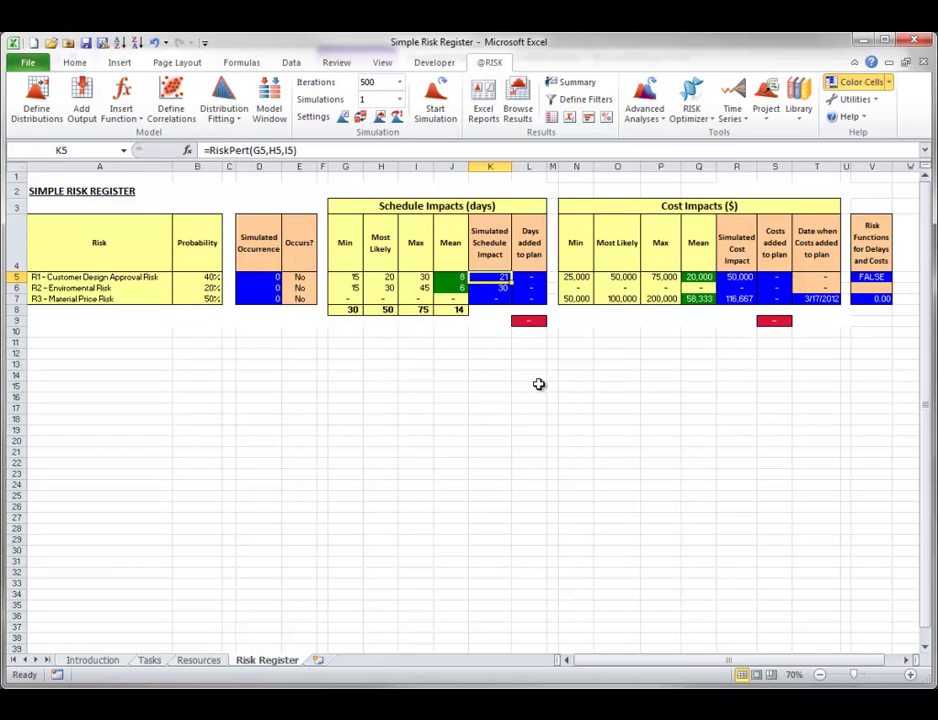
click(733, 276)
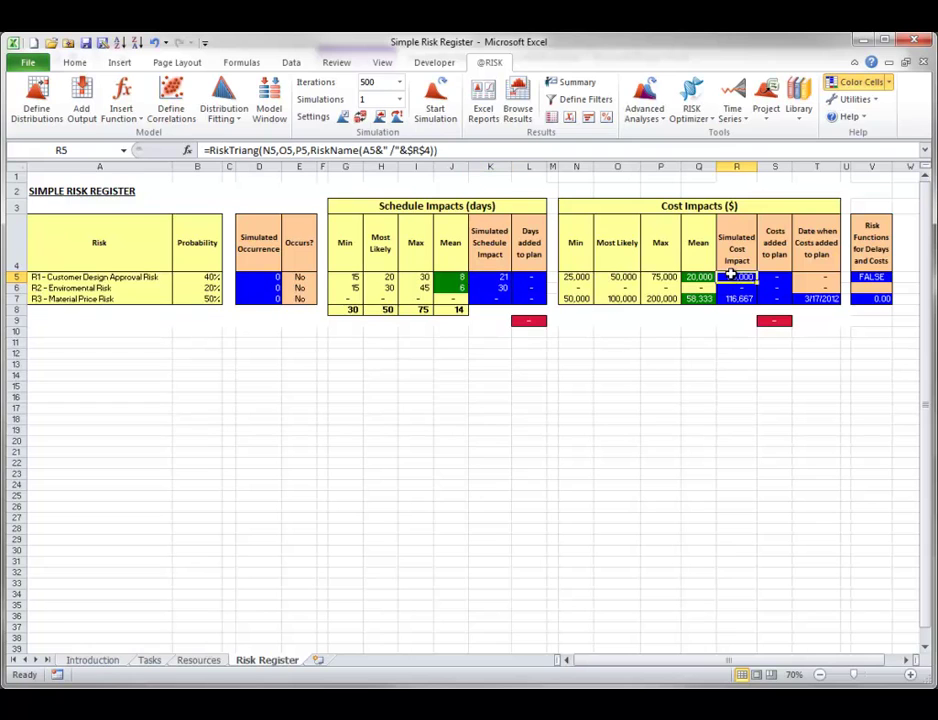
double_click(733, 276)
key(Escape)
Select the R2 environmental risk and inspect how the Cleanup task's Duration formula on the Tasks sheet refers to the risk register.
click(72, 288)
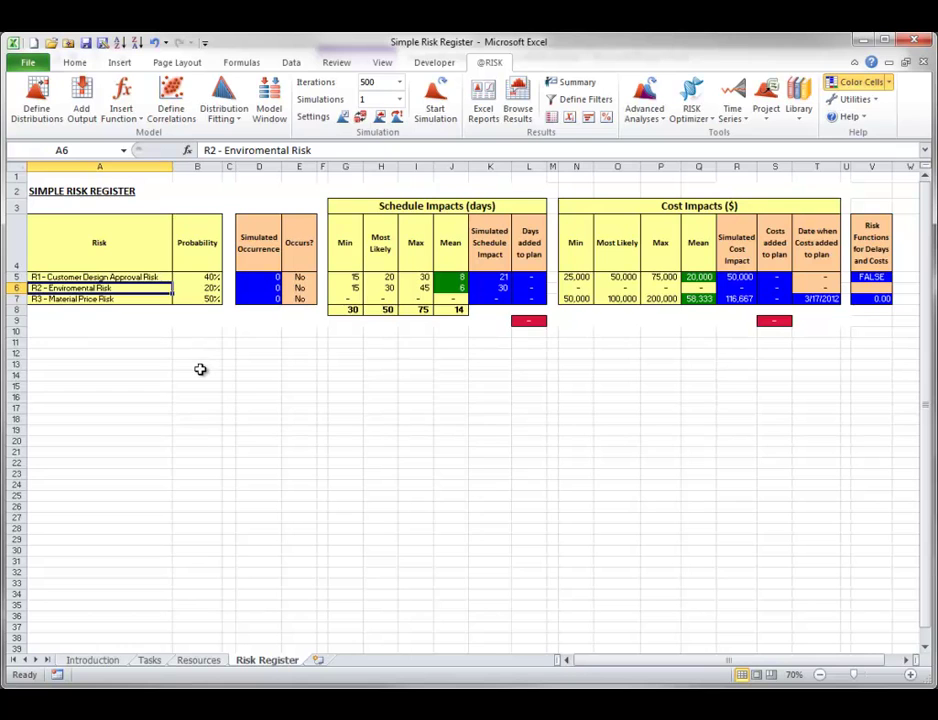
click(148, 661)
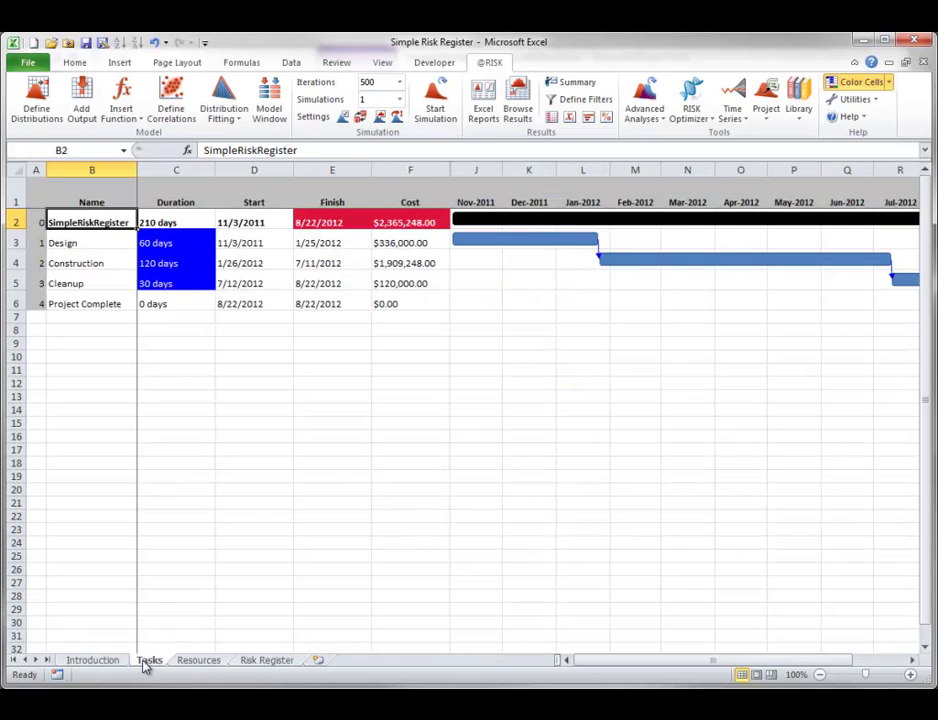
double_click(152, 284)
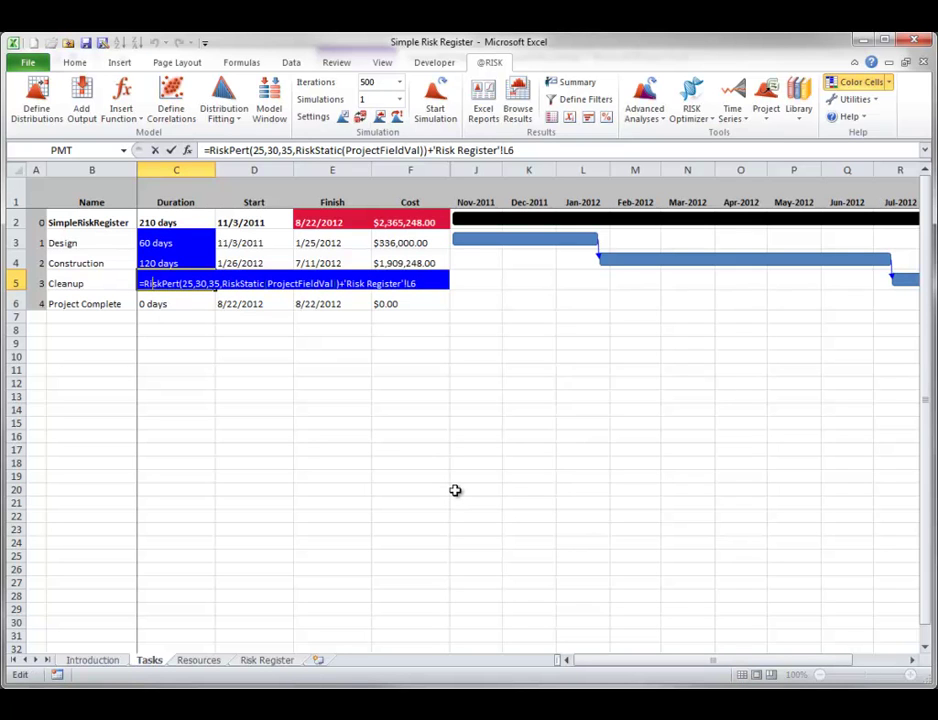
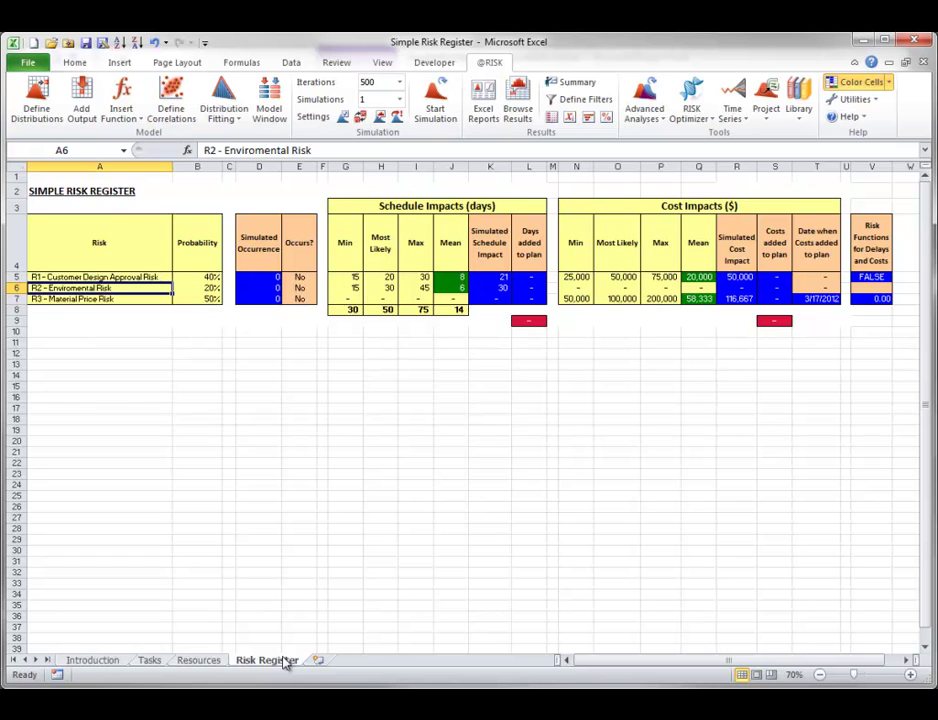
On the Risk Register sheet, inspect R1's RiskProjectAddDelay formula in the risk functions column.
click(75, 277)
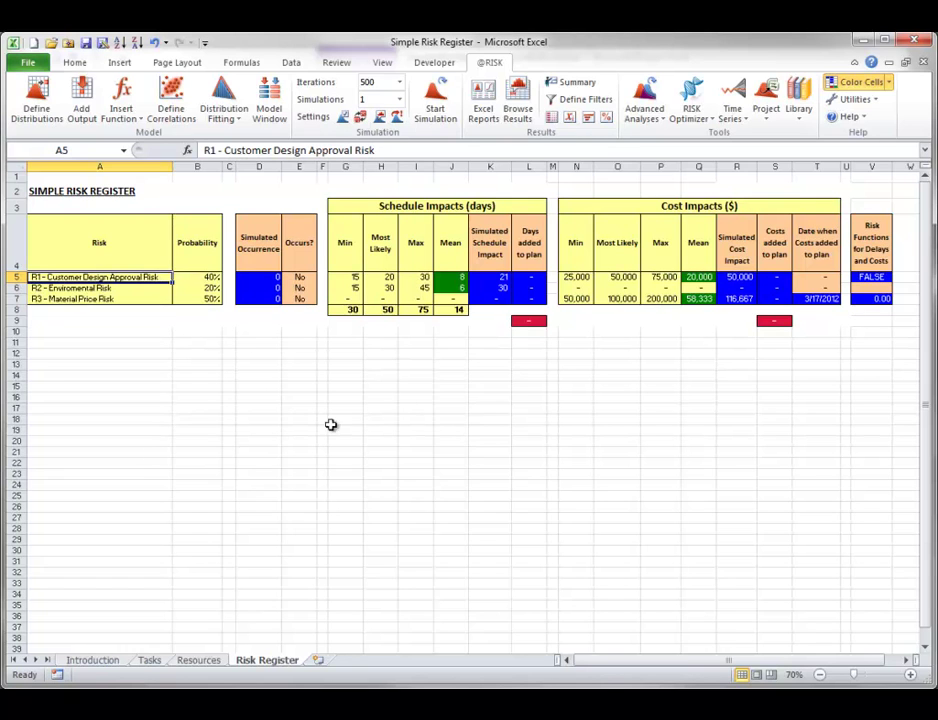
double_click(872, 280)
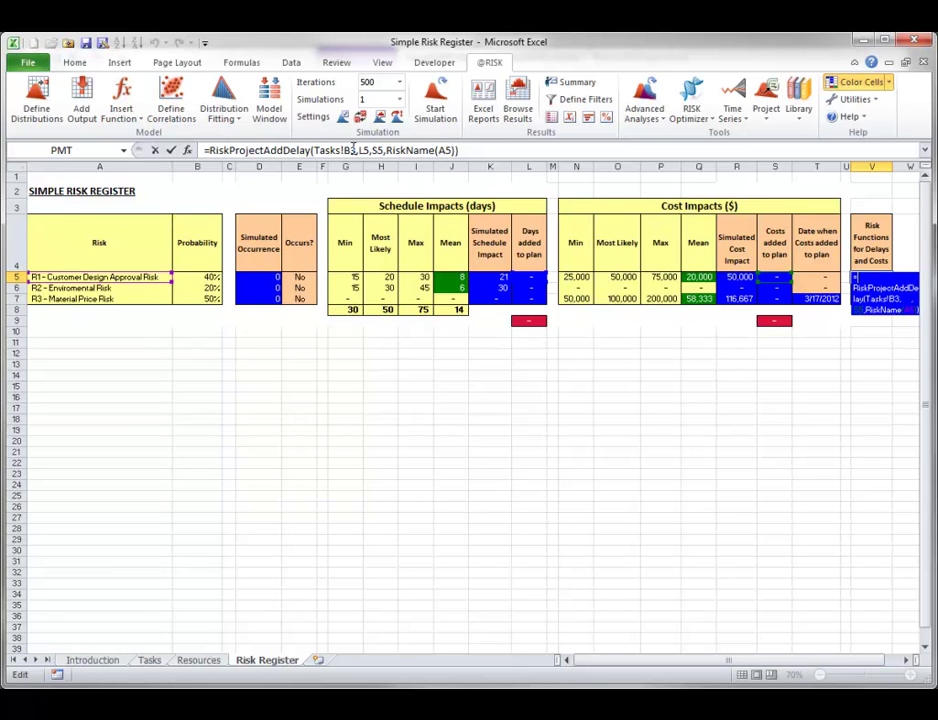
key(ctrl+Return)
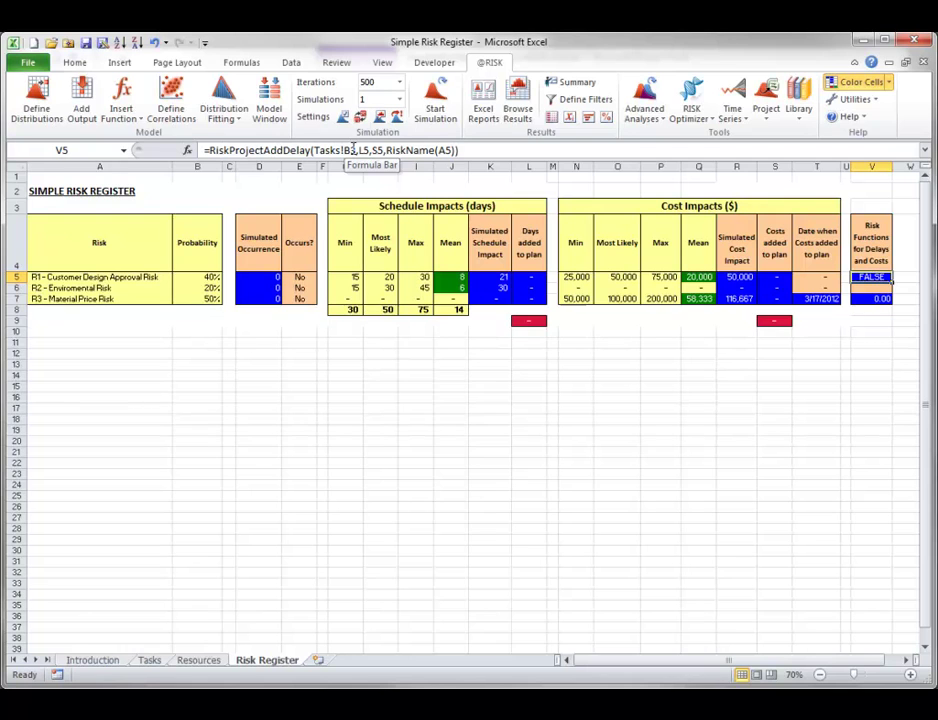
Inspect R3's RiskProjectAddCost formula and the RiskMakeInput formula in its Costs added to plan cell.
click(88, 298)
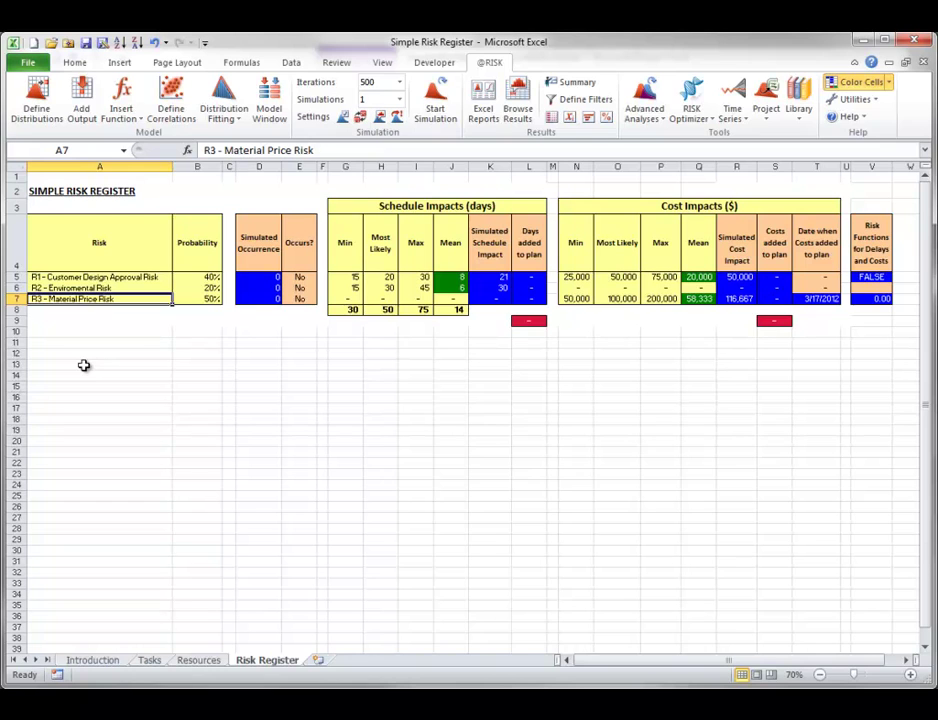
click(875, 297)
double_click(875, 297)
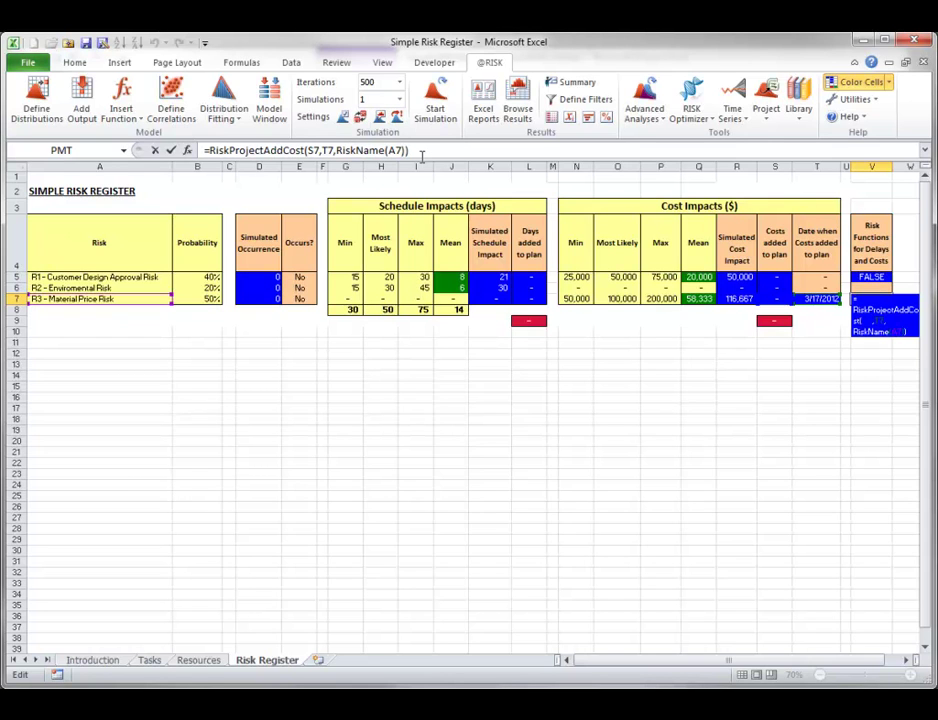
click(770, 298)
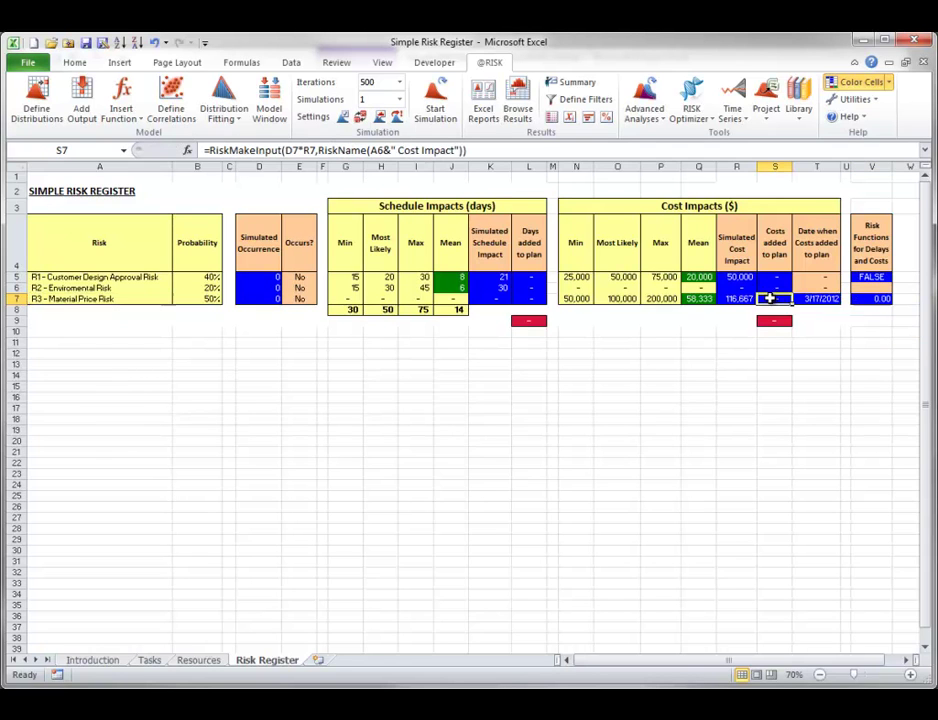
double_click(774, 299)
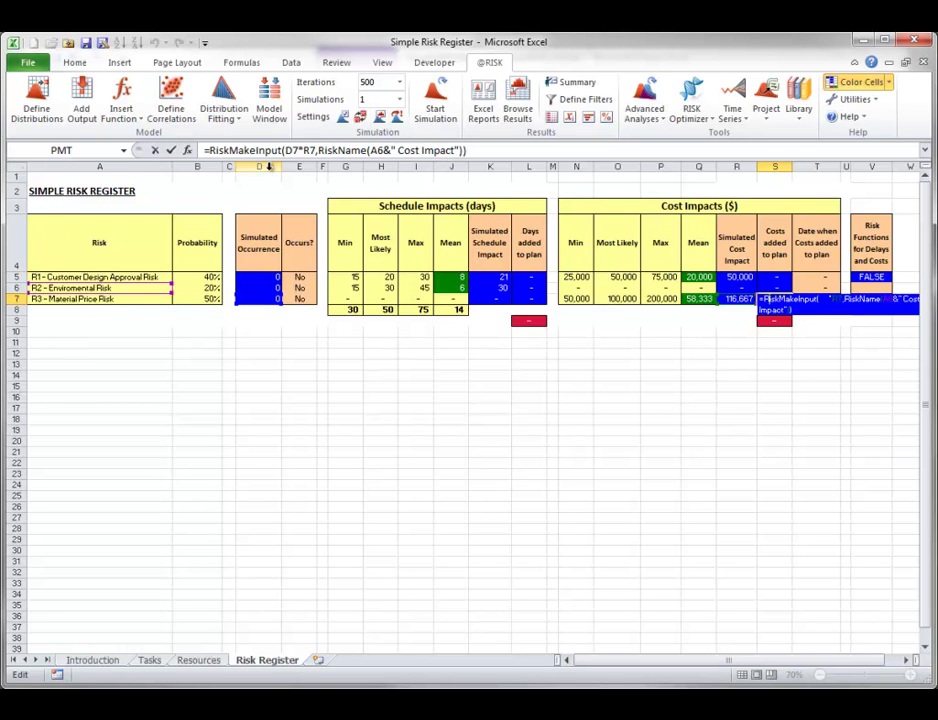
key(ctrl+Return)
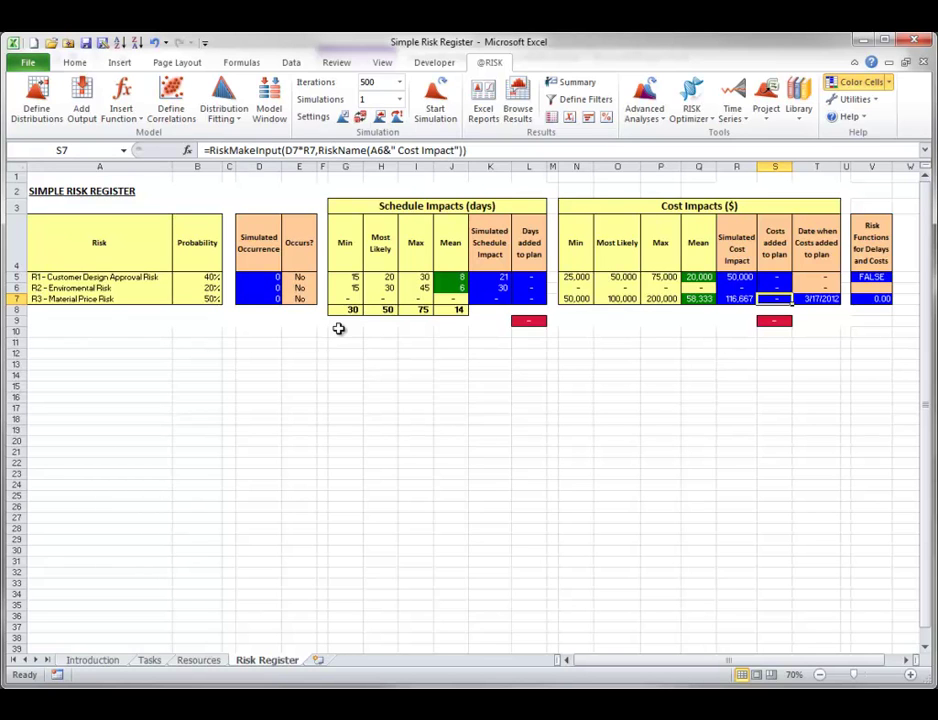
Preview sampled risk outcomes by recalculating repeatedly with random values shown, restore static values, and start the 500-iteration simulation.
click(360, 117)
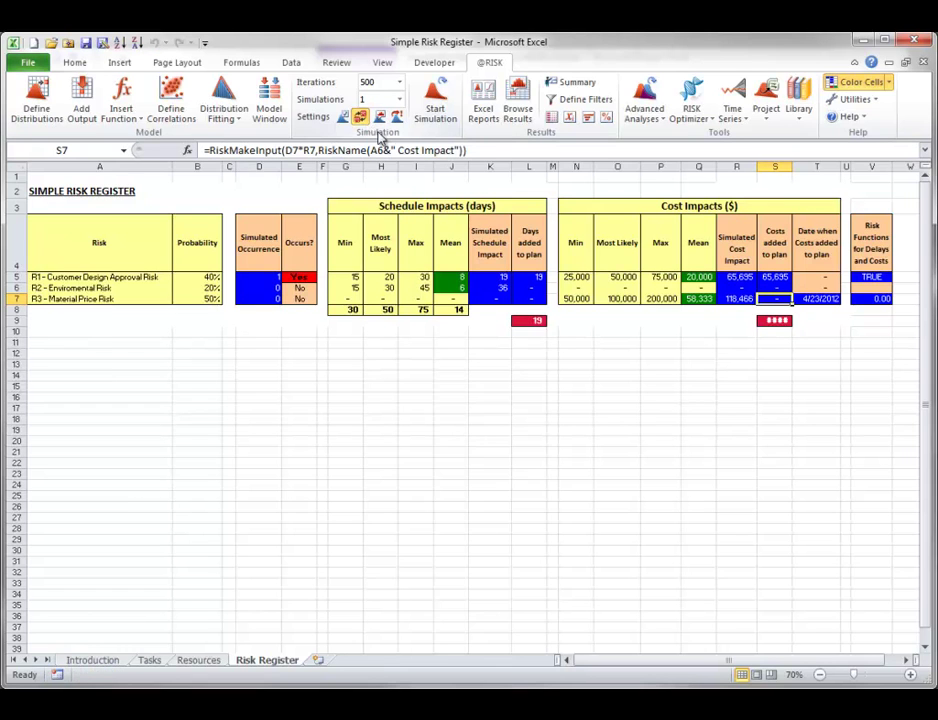
key(F9)
key(F9)
key(F9)
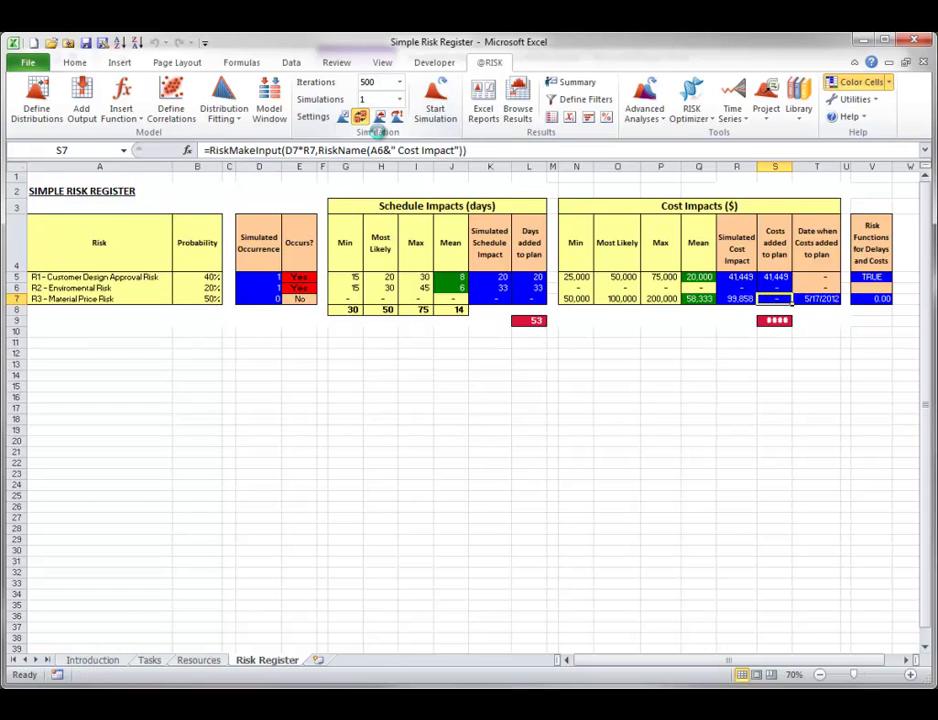
key(F9)
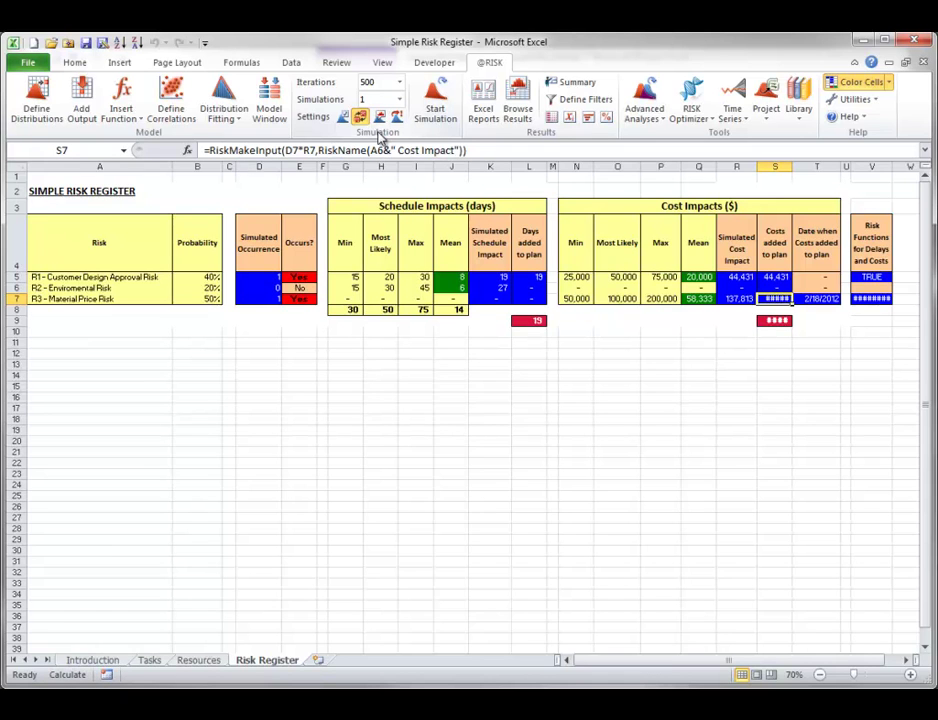
key(F9)
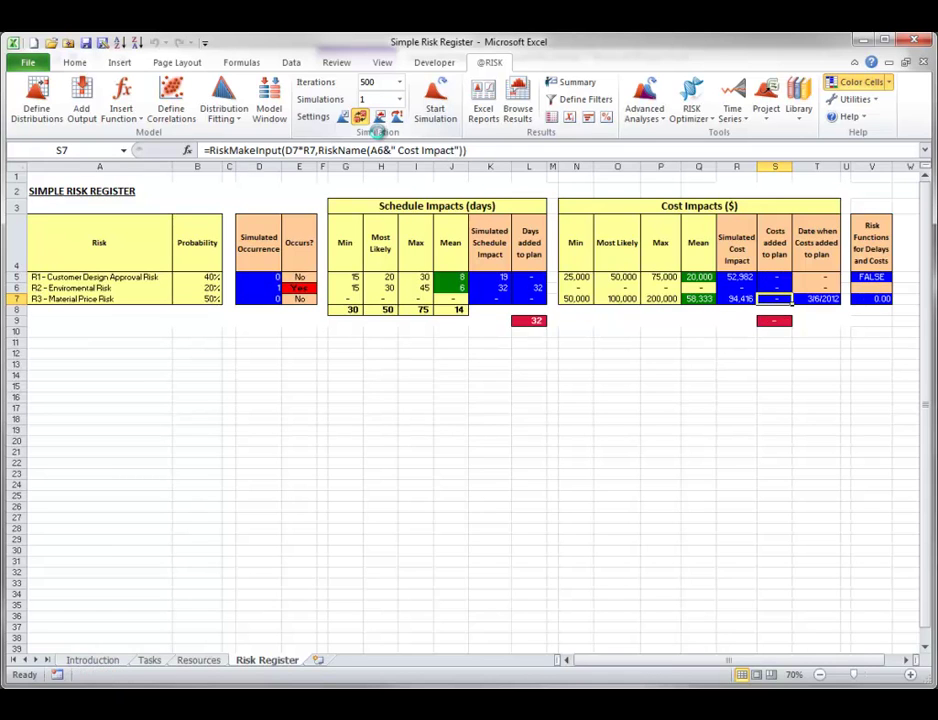
key(F9)
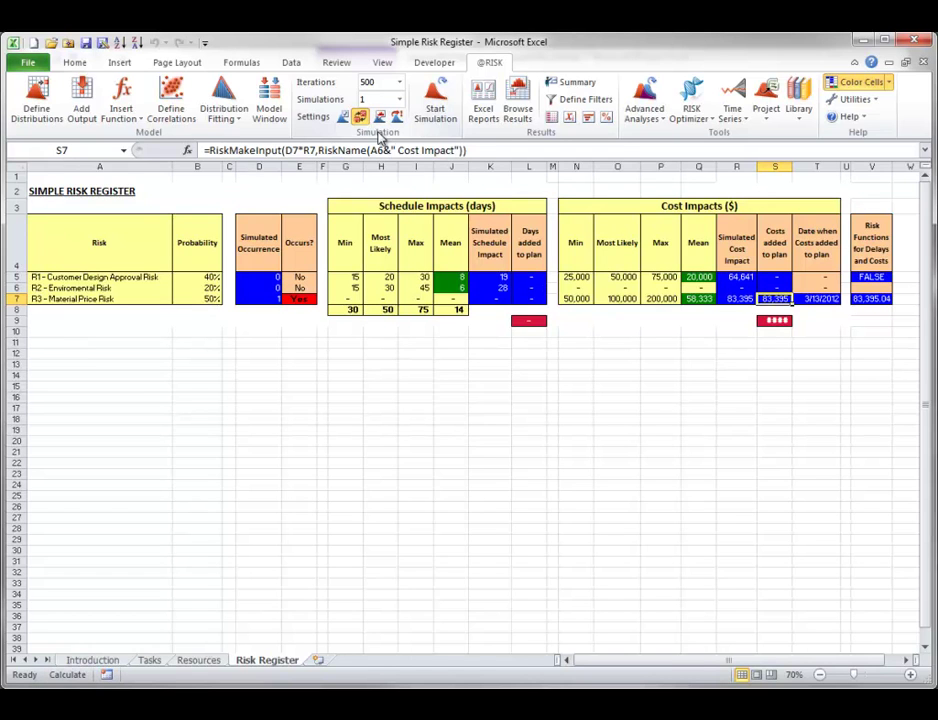
key(F9)
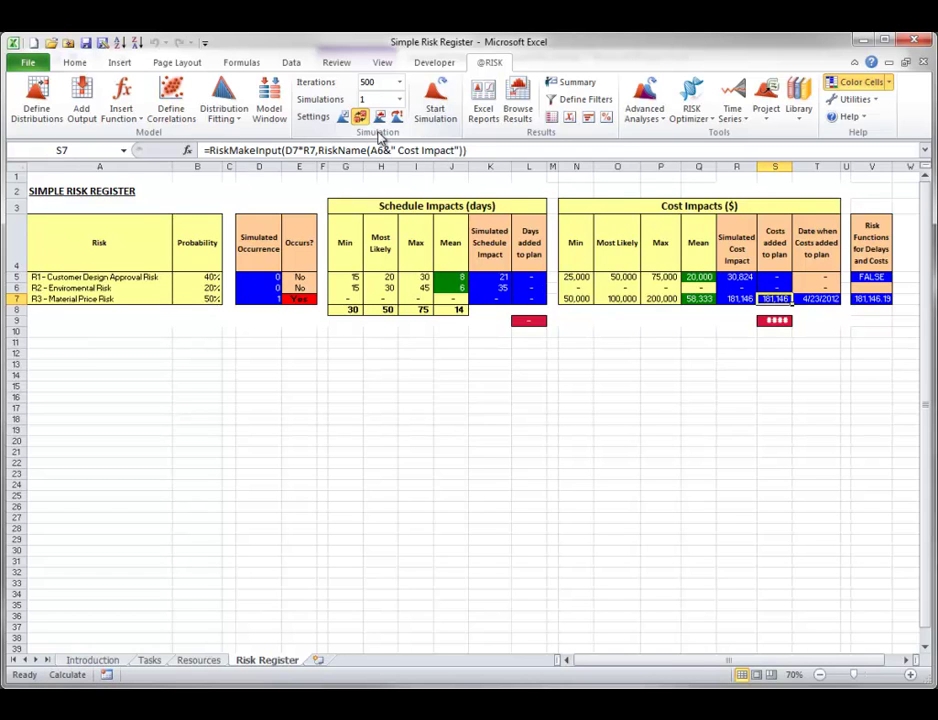
key(F9)
key(F9)
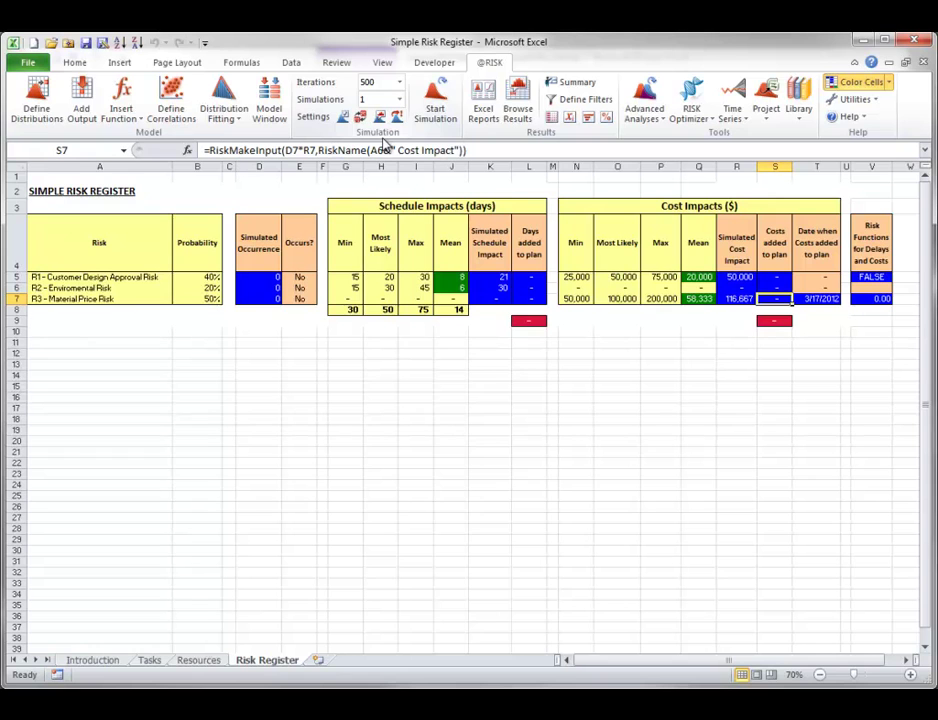
click(436, 92)
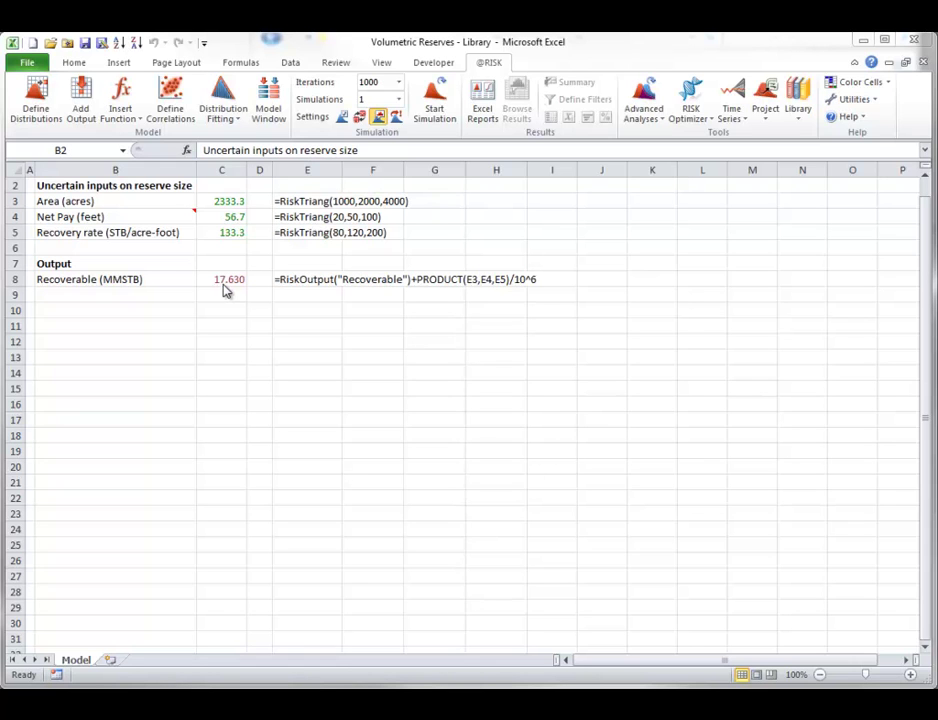
click(224, 200)
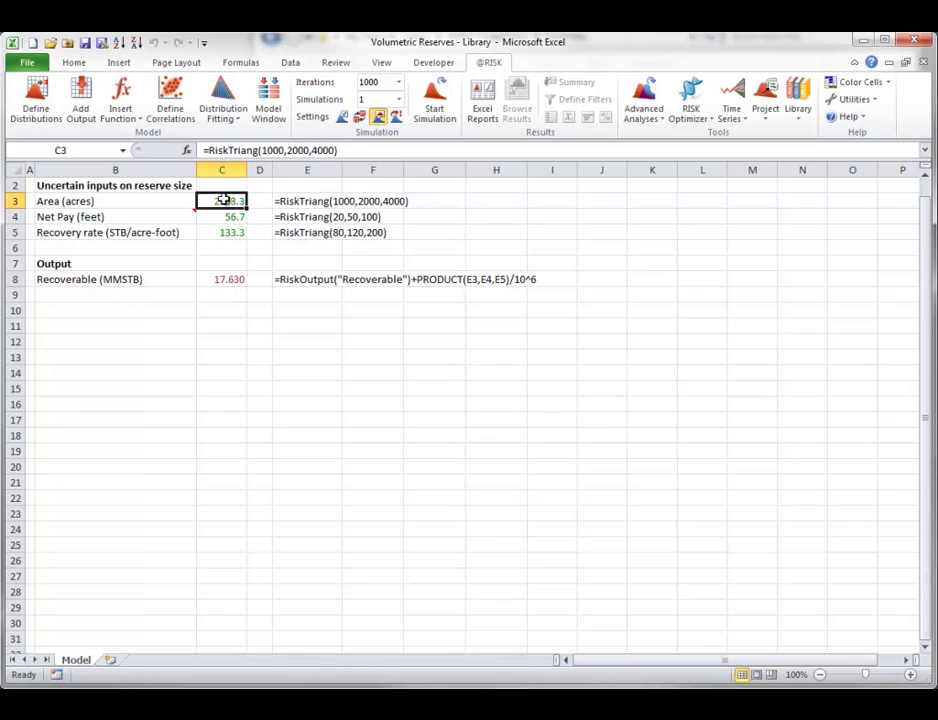
click(36, 98)
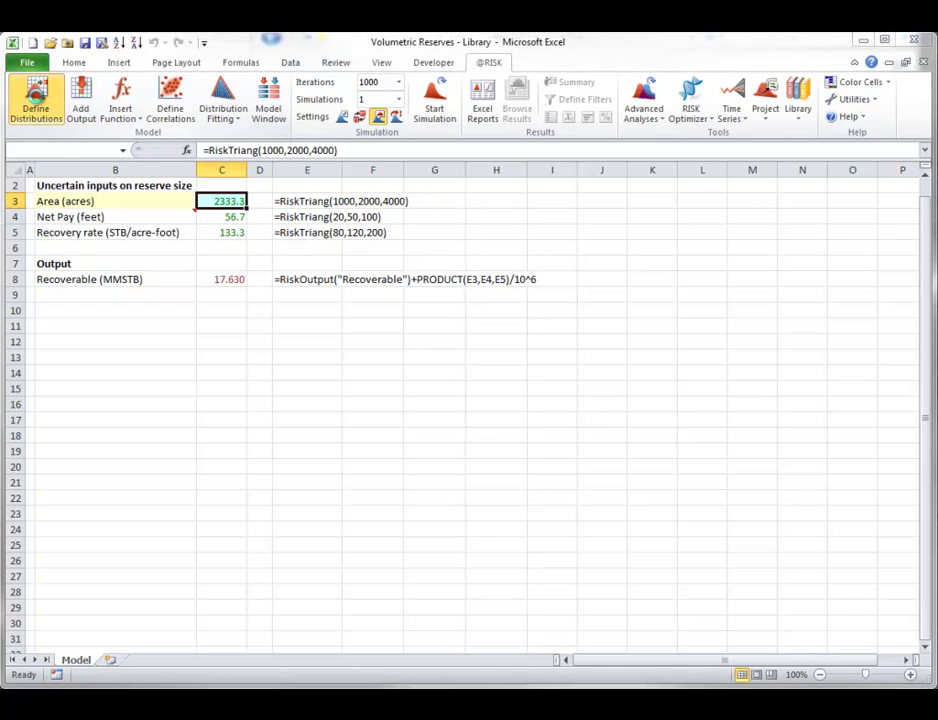
drag(283, 312, 563, 192)
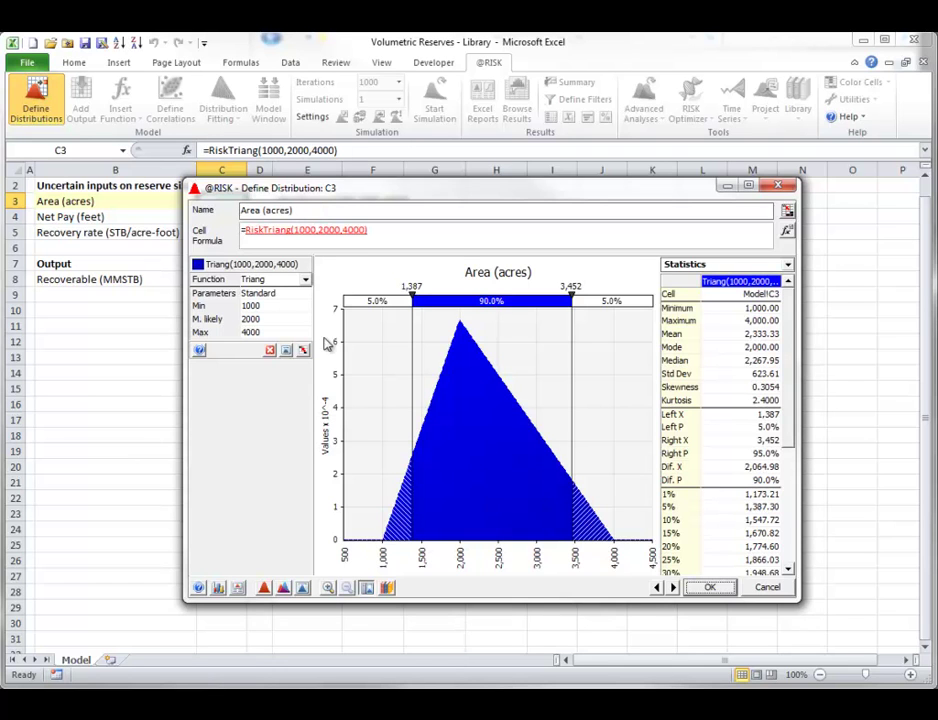
click(388, 589)
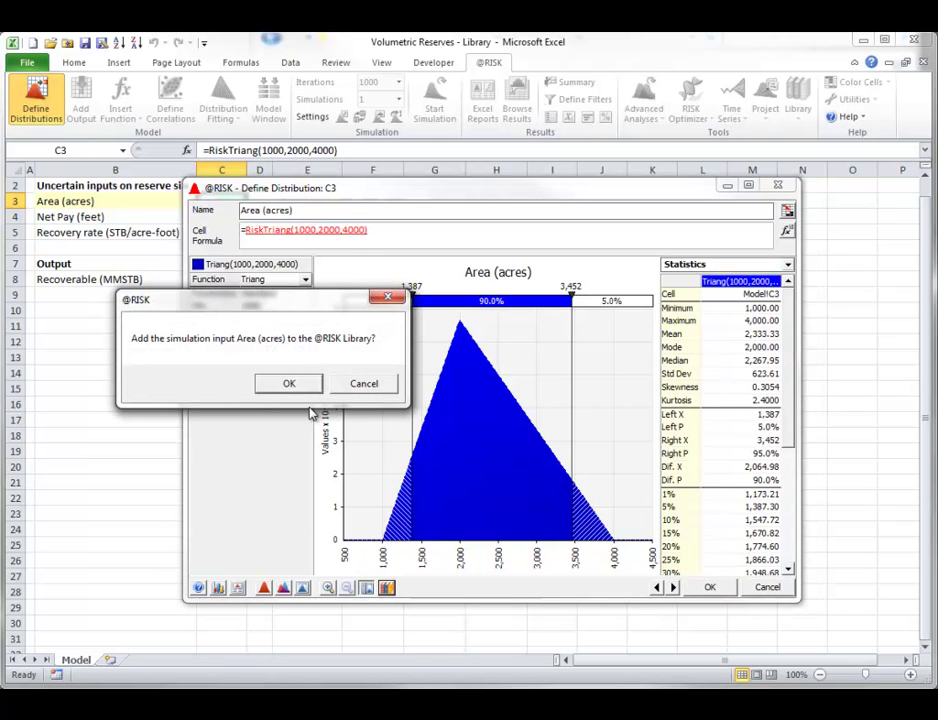
click(289, 383)
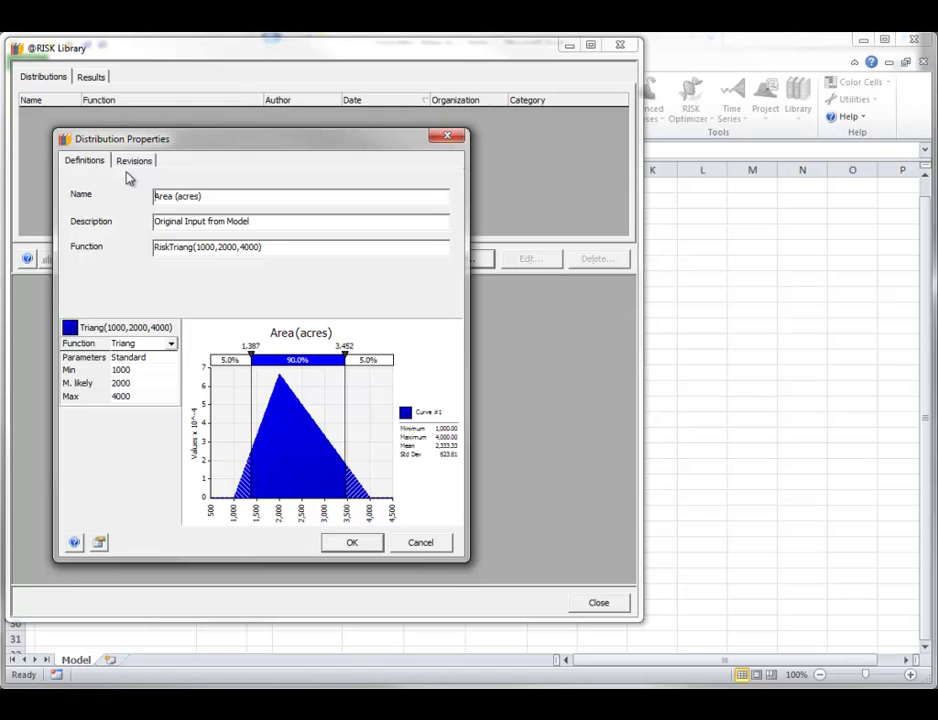
click(346, 544)
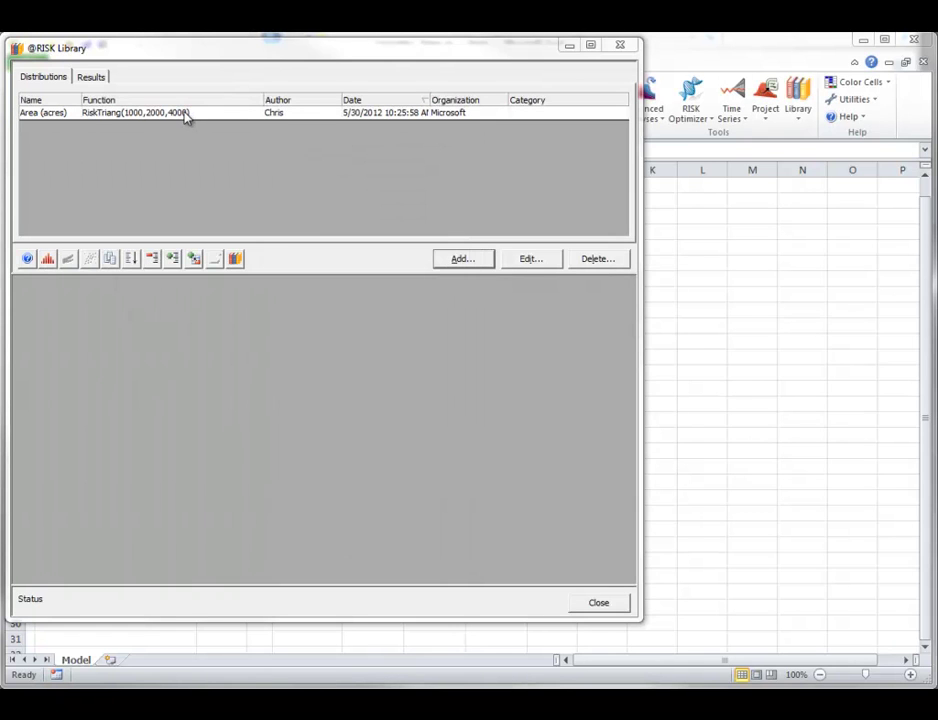
click(598, 604)
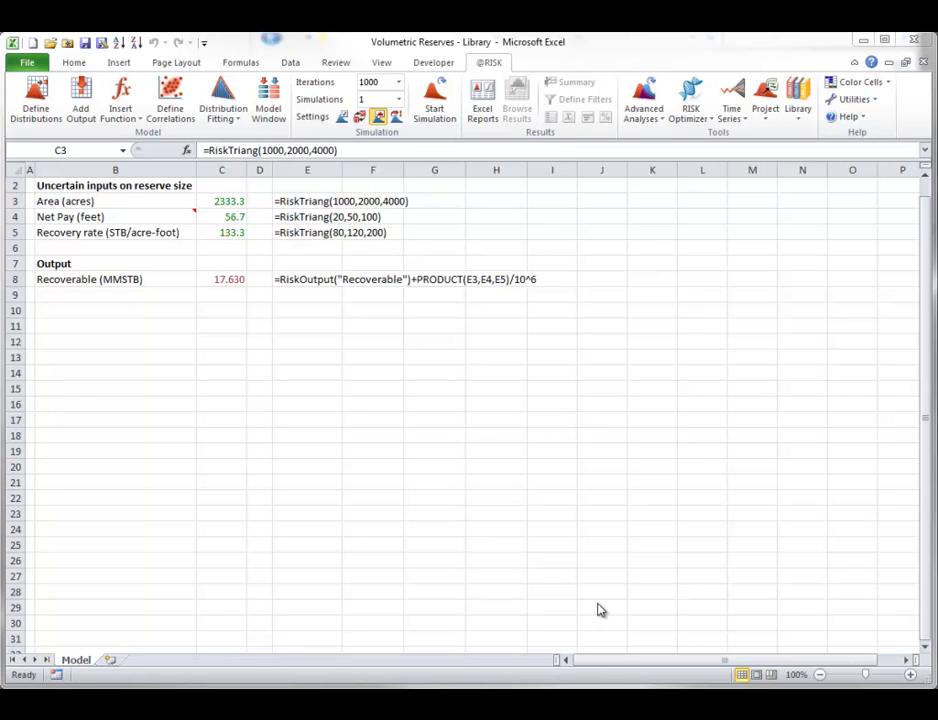
click(233, 218)
click(36, 96)
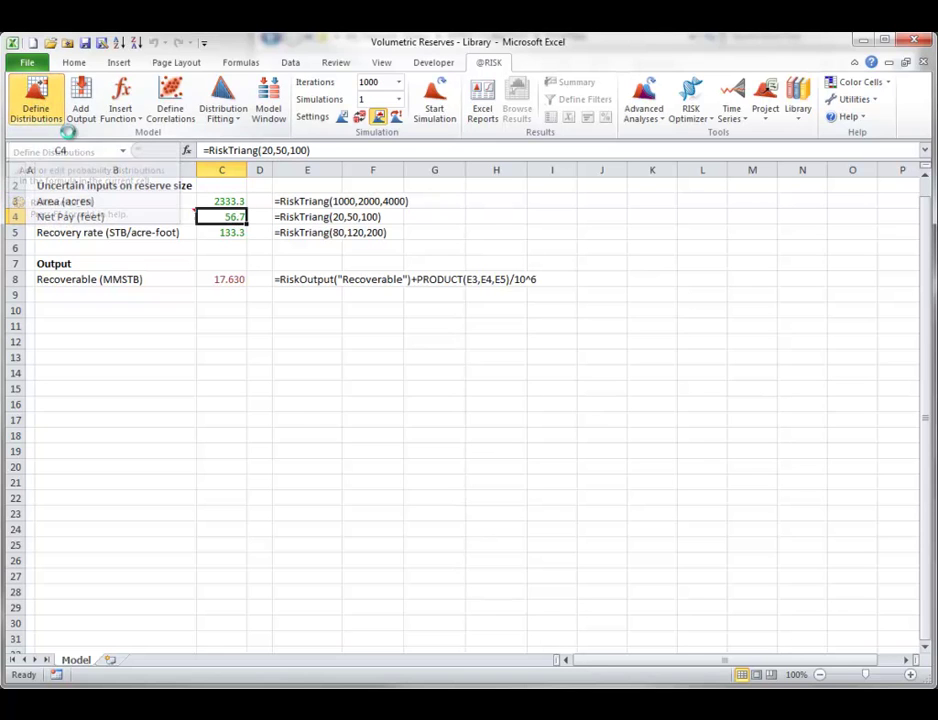
drag(277, 314, 539, 190)
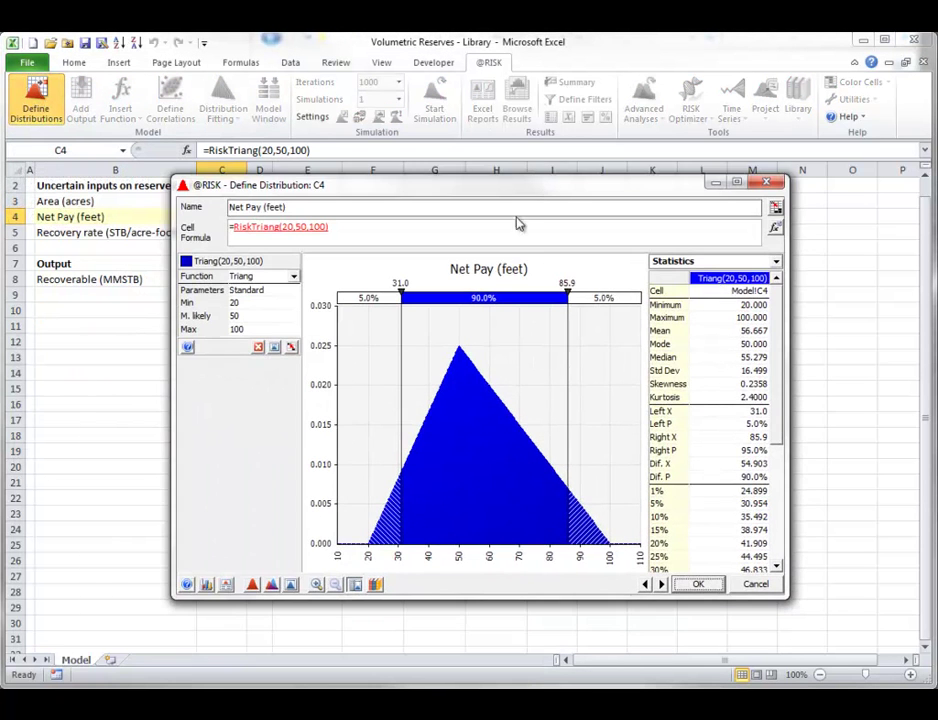
click(375, 585)
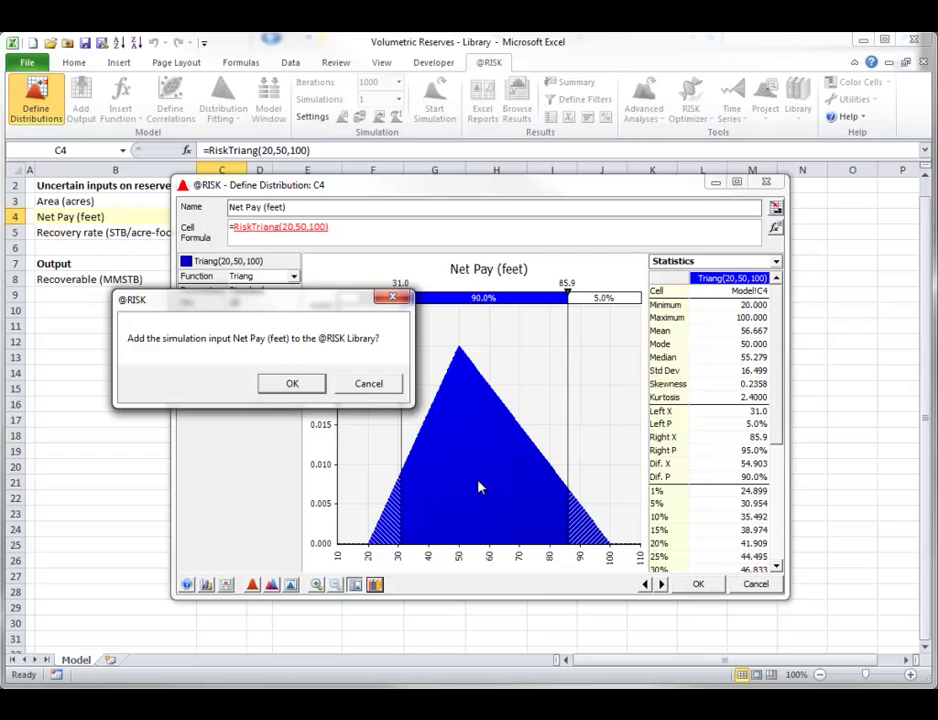
click(295, 384)
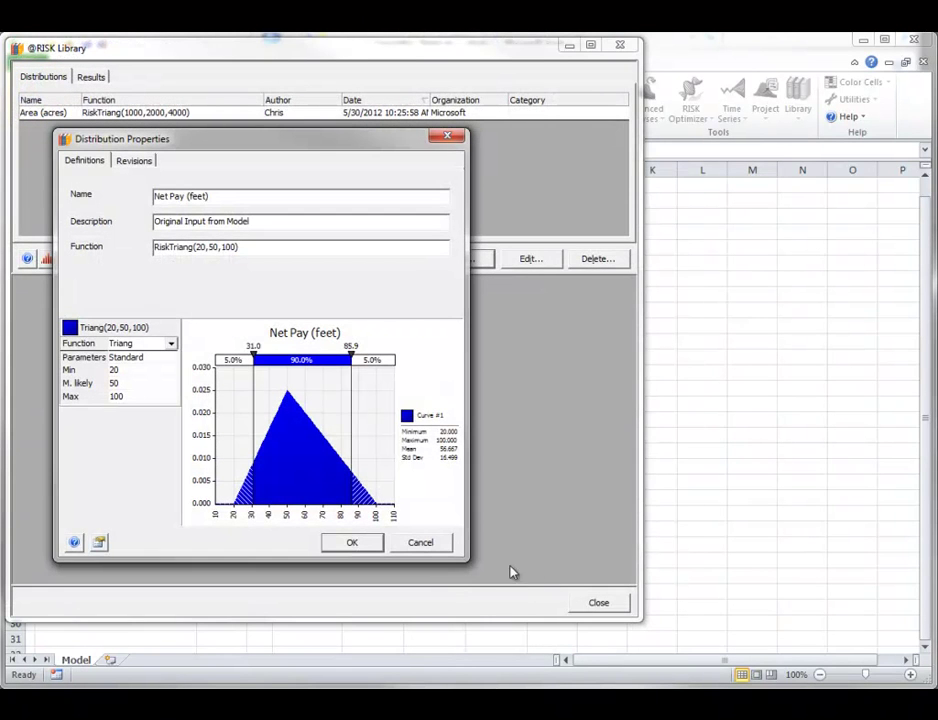
click(345, 547)
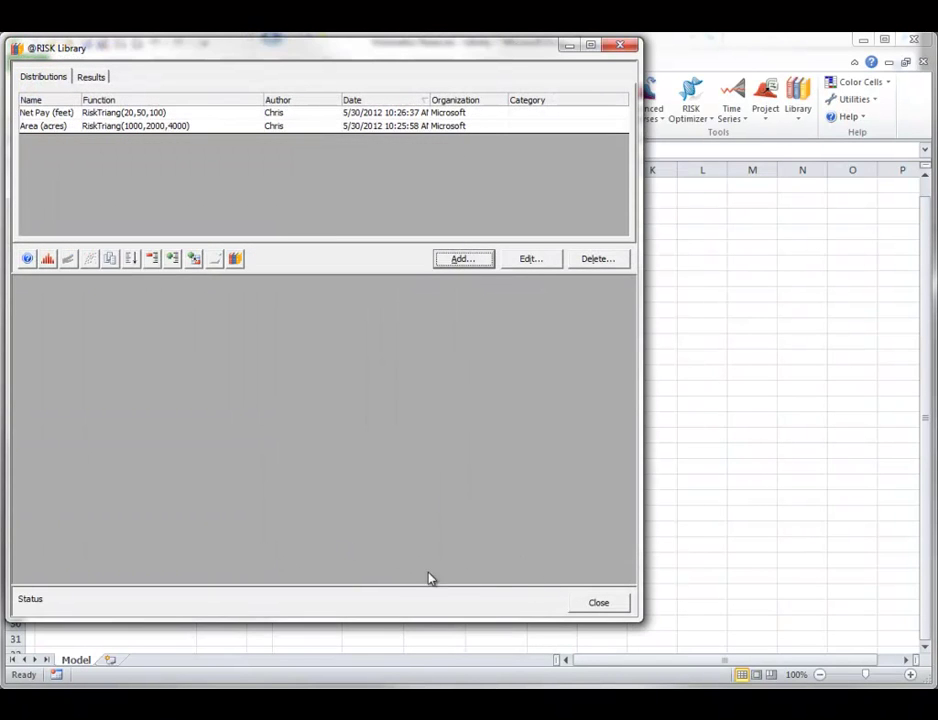
click(599, 604)
click(229, 232)
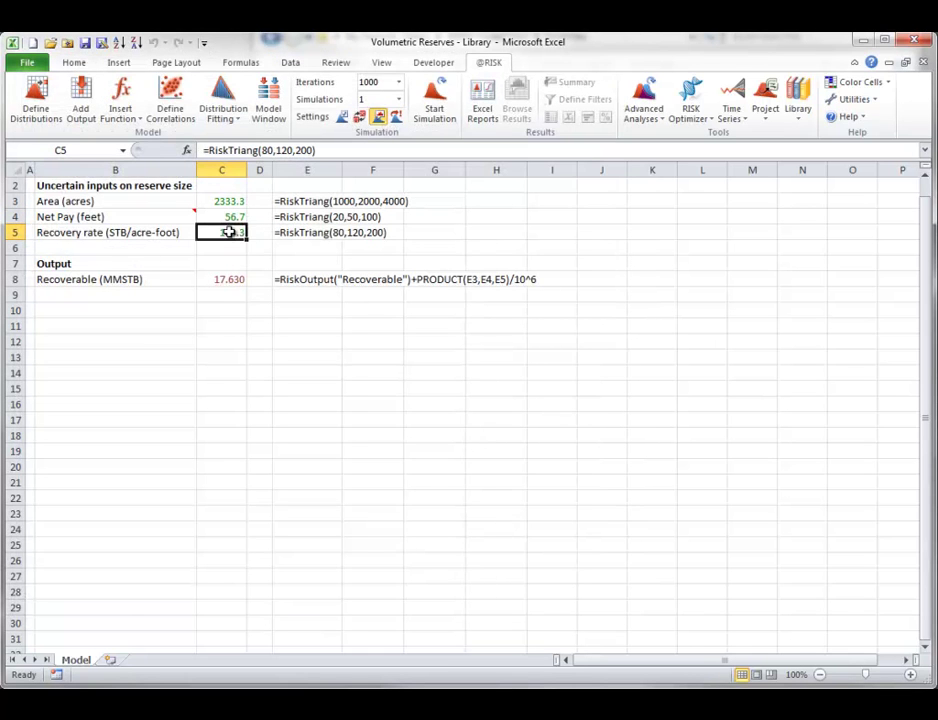
click(36, 100)
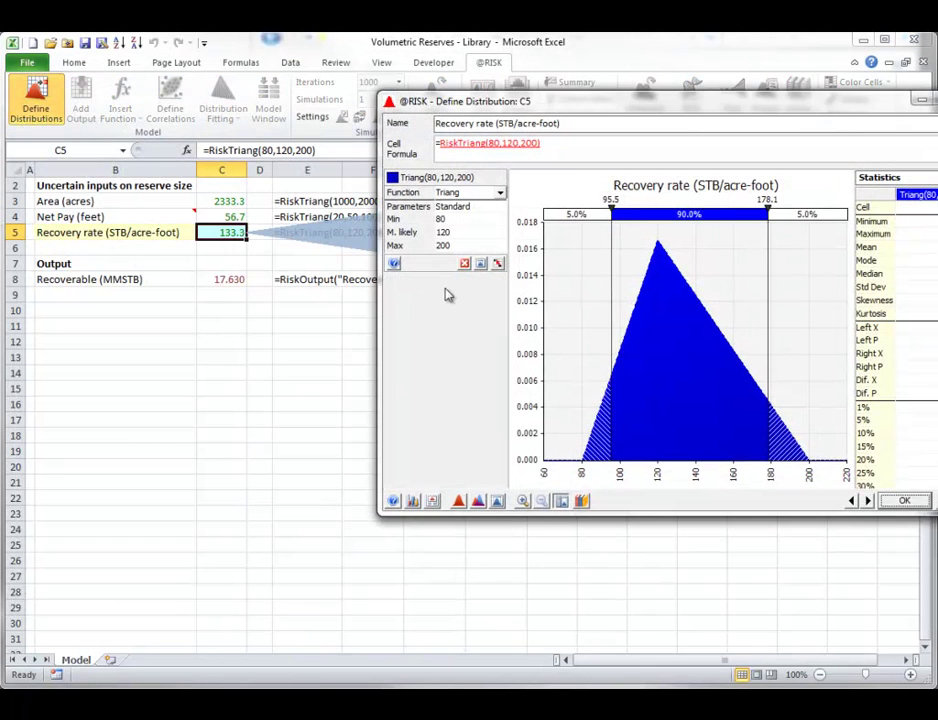
click(580, 501)
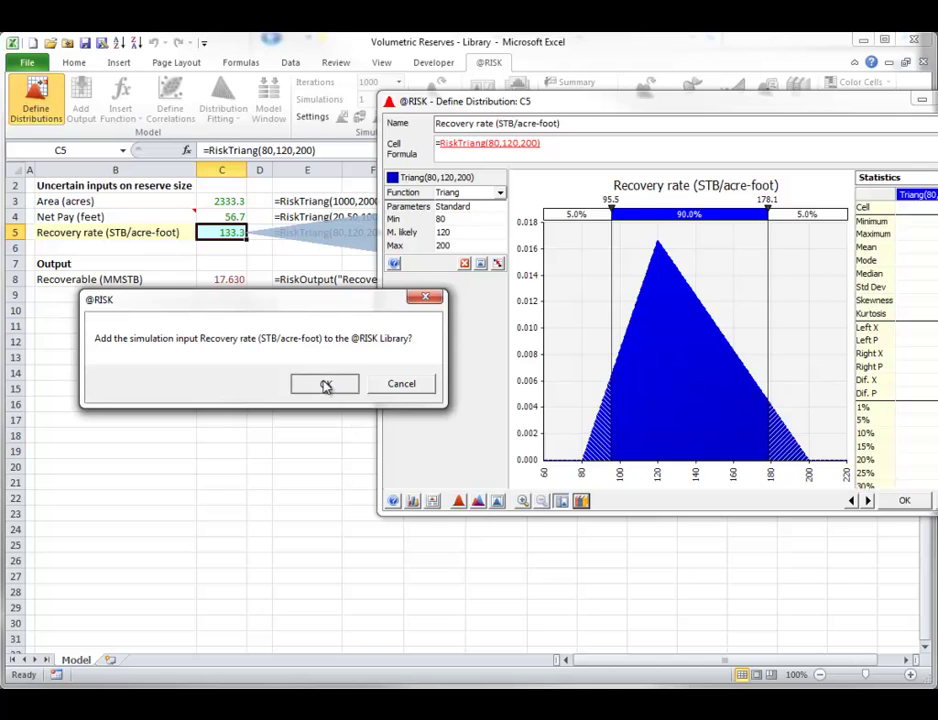
click(325, 387)
click(356, 543)
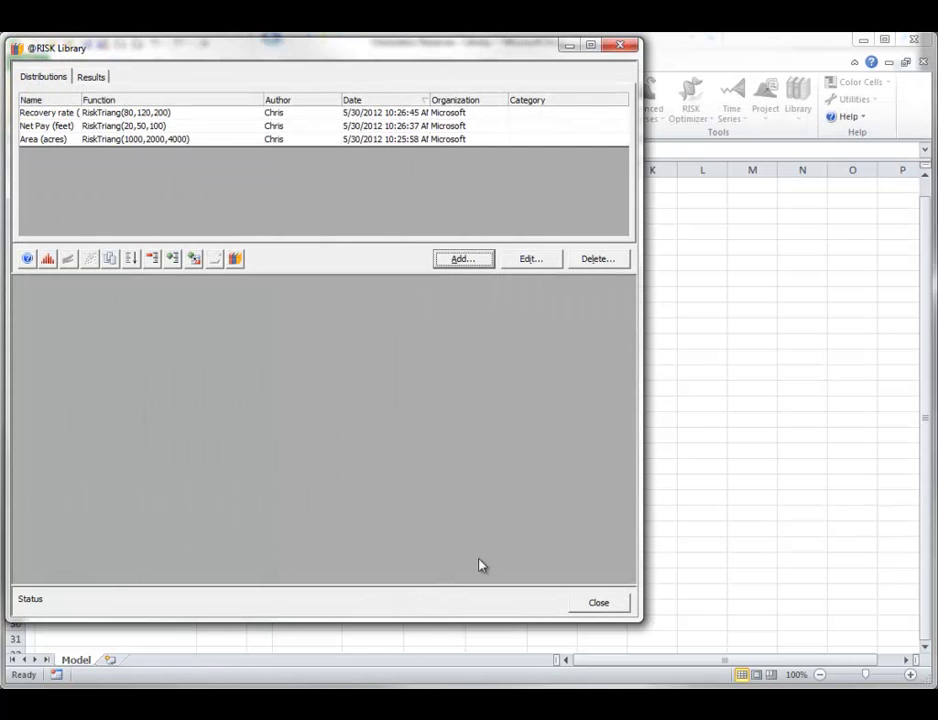
click(600, 603)
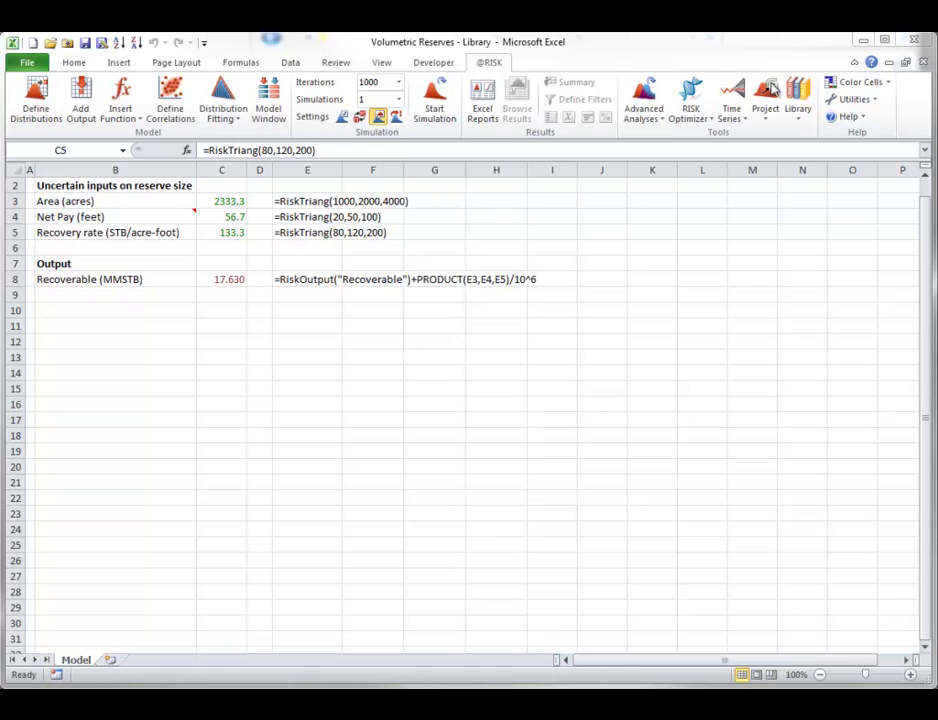
click(800, 118)
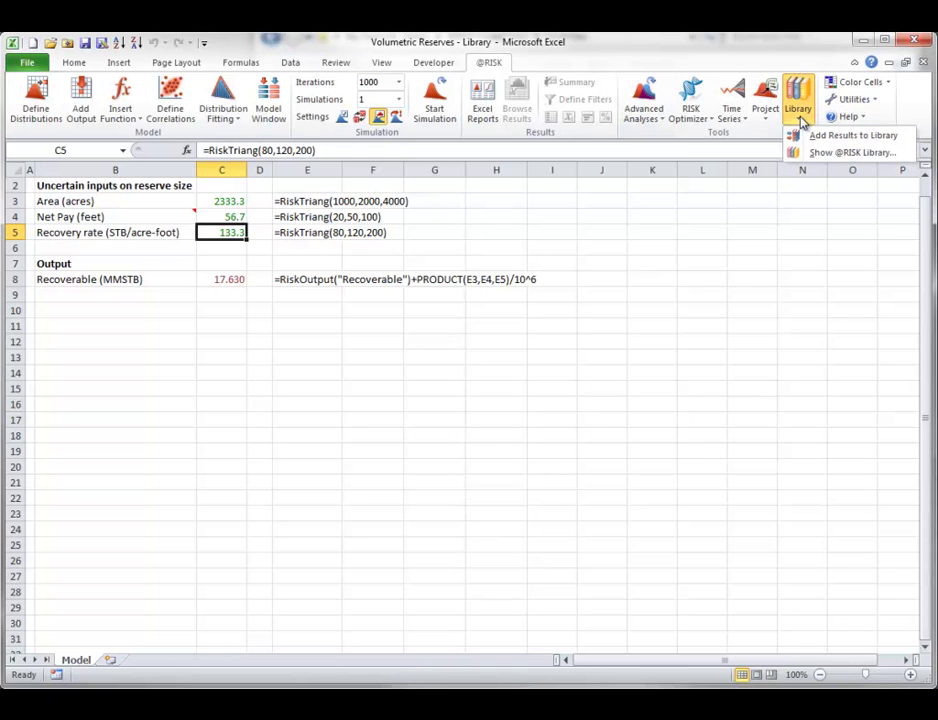
click(814, 152)
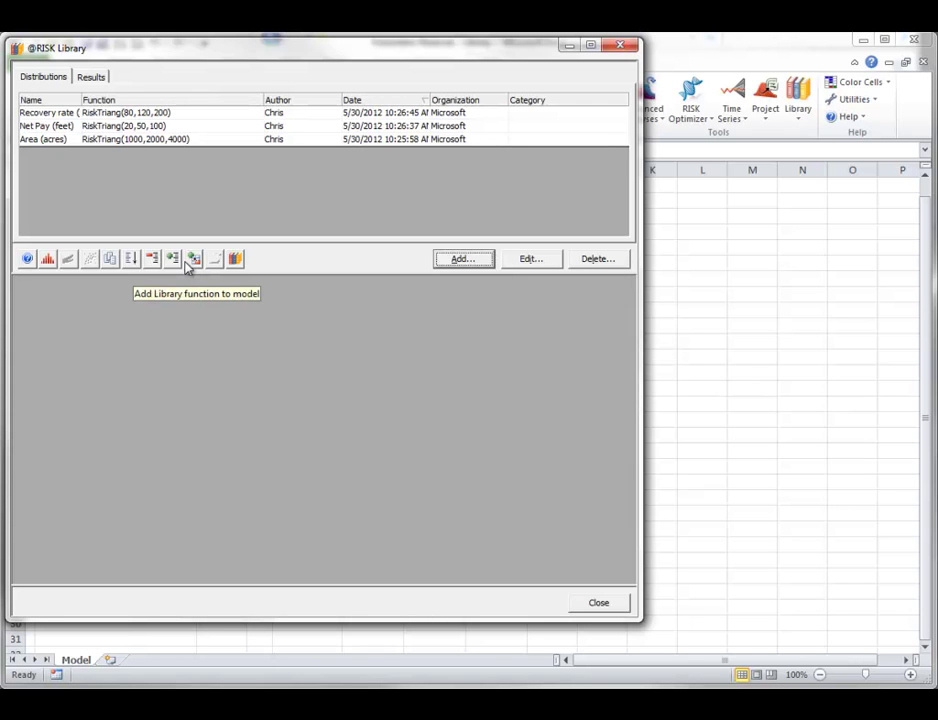
click(603, 603)
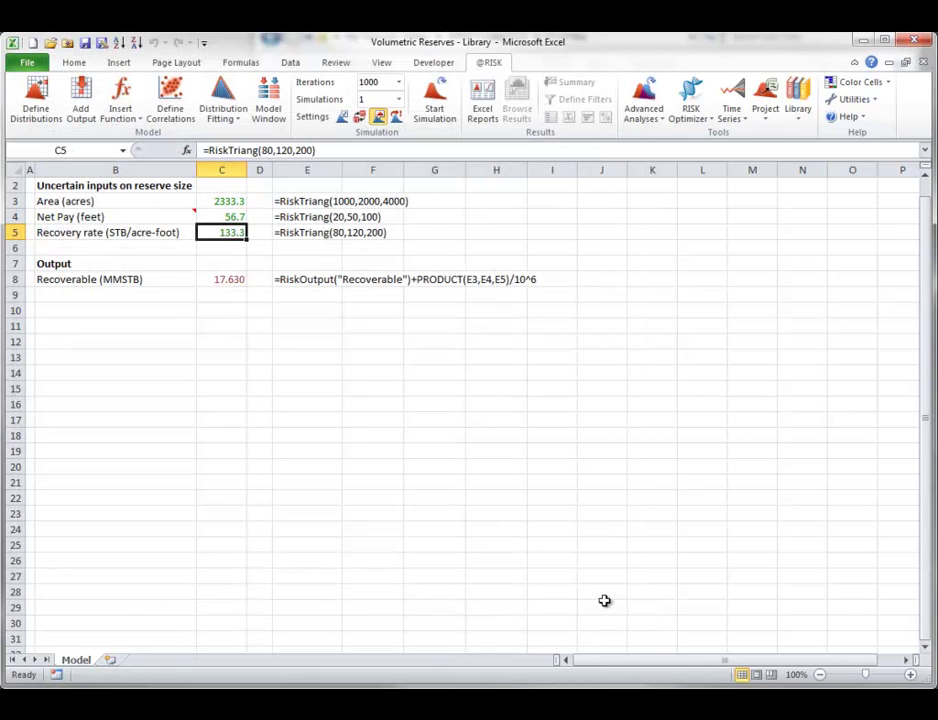
click(222, 312)
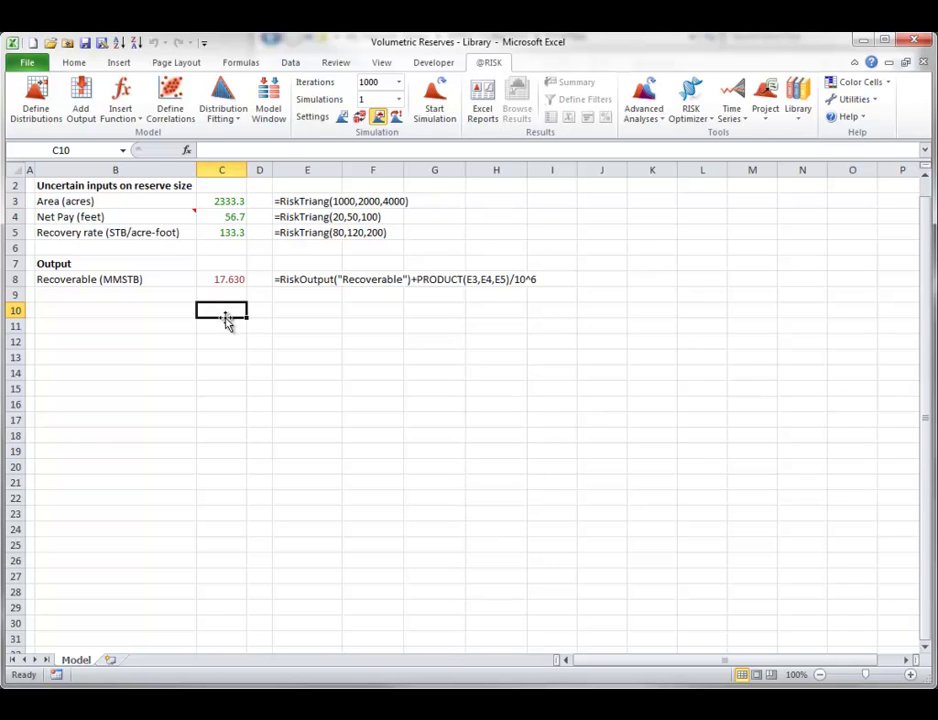
click(37, 104)
drag(653, 191, 448, 226)
click(497, 314)
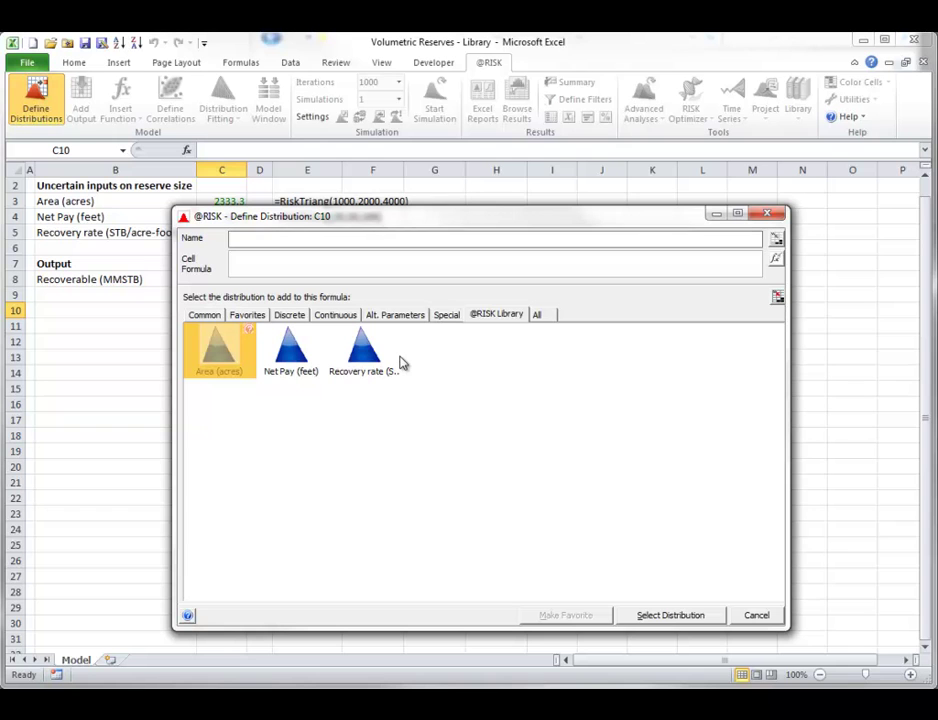
click(756, 616)
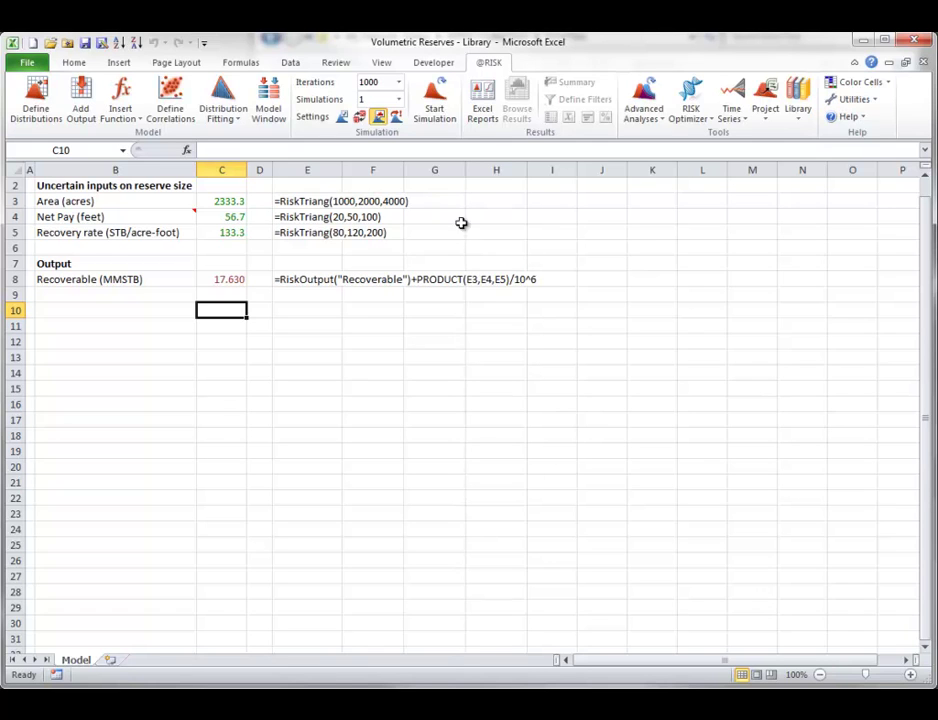
Run the simulation with 1000 iterations and view the Recoverable output distribution.
click(434, 100)
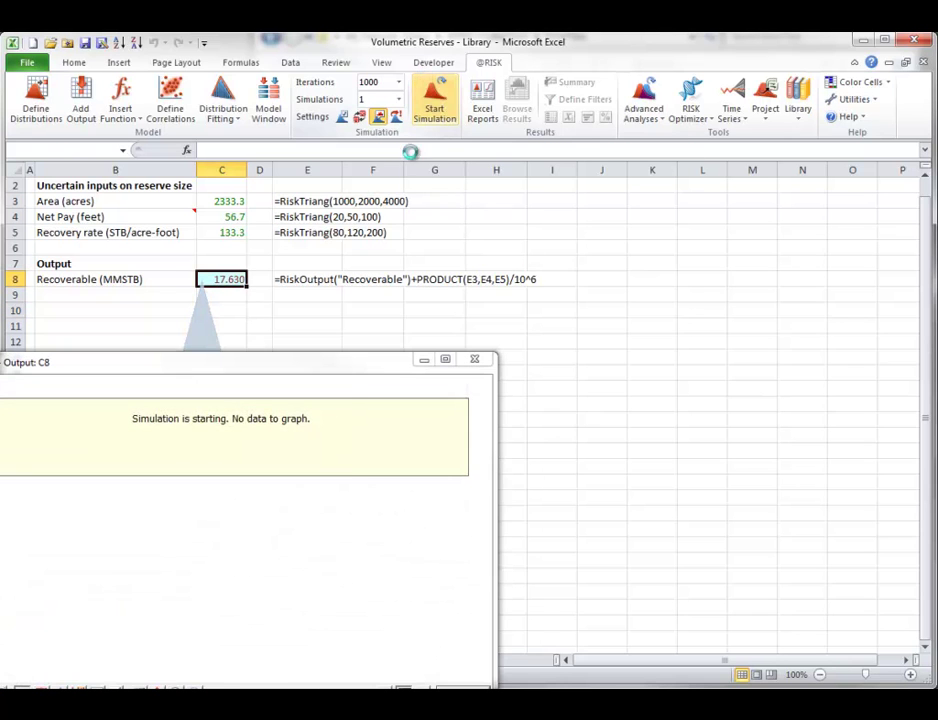
drag(352, 360, 531, 240)
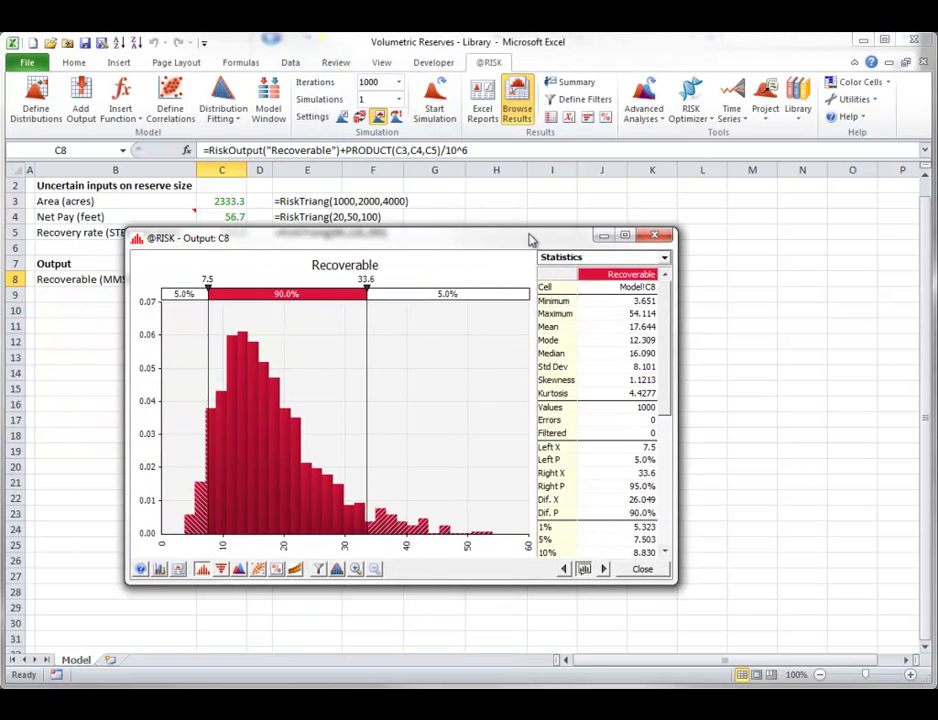
click(642, 569)
click(800, 120)
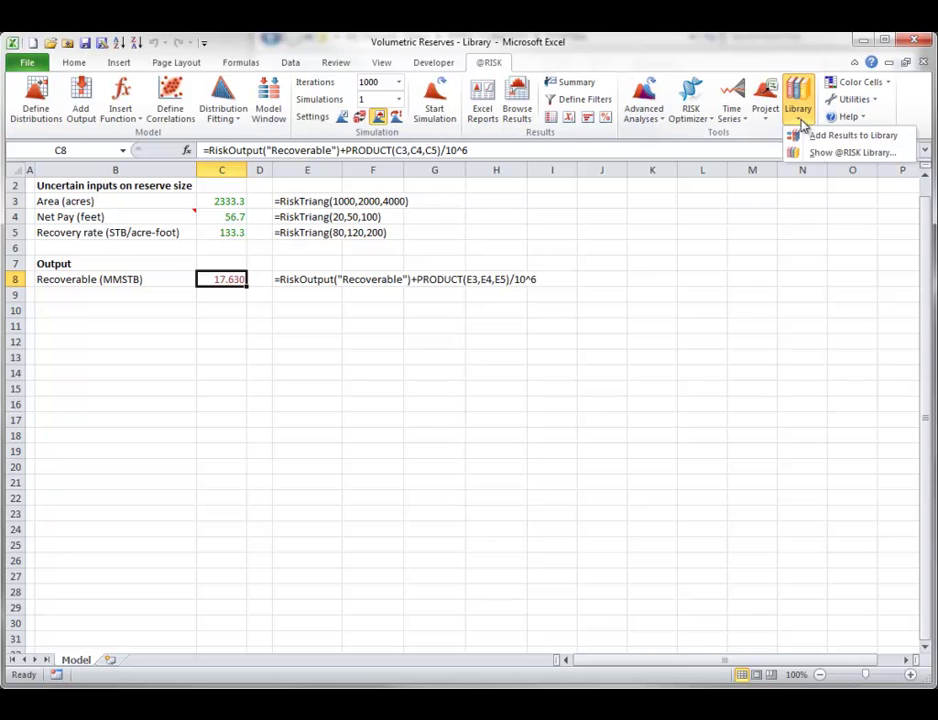
click(816, 142)
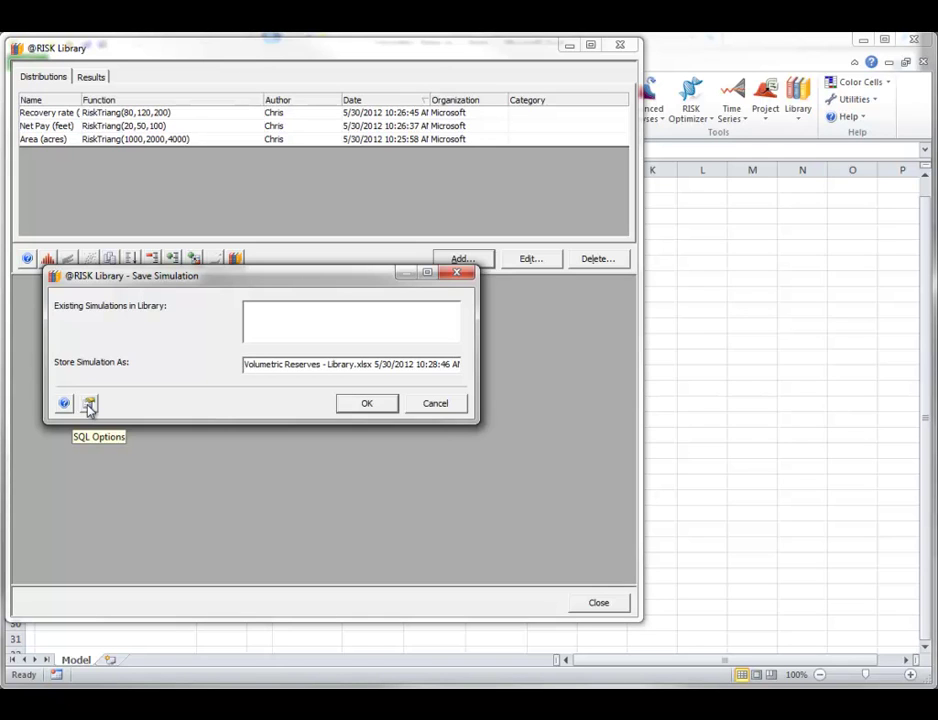
click(366, 404)
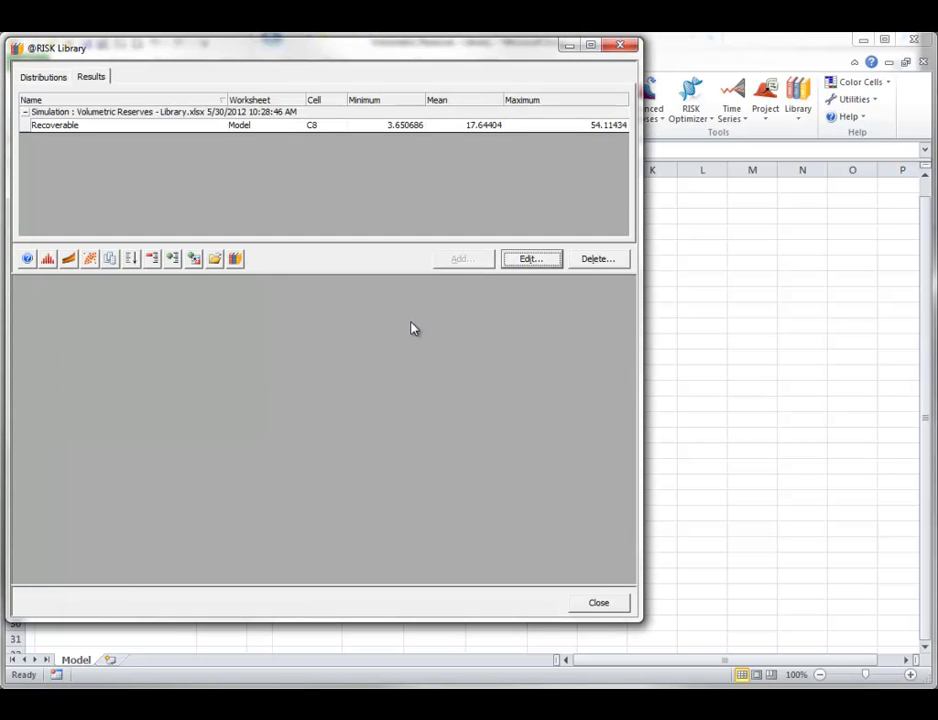
click(602, 603)
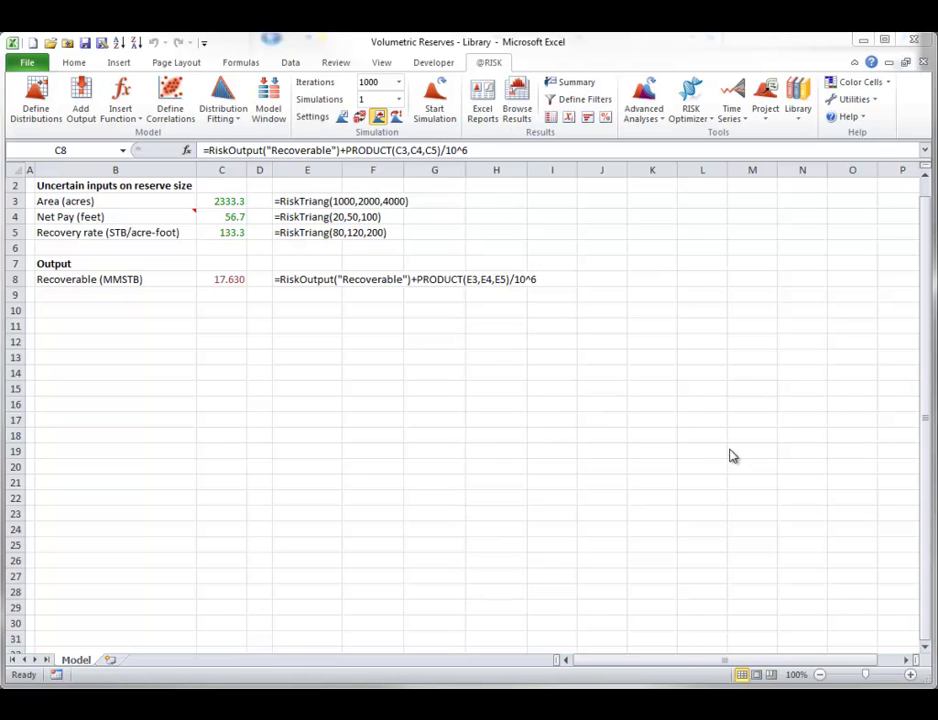
click(797, 112)
click(806, 152)
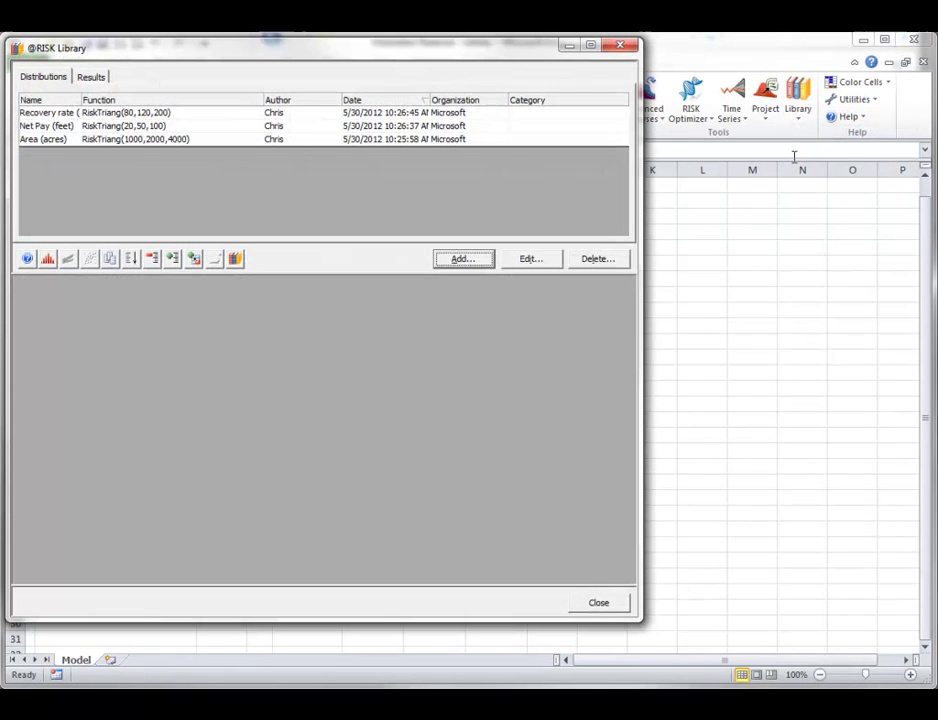
click(90, 77)
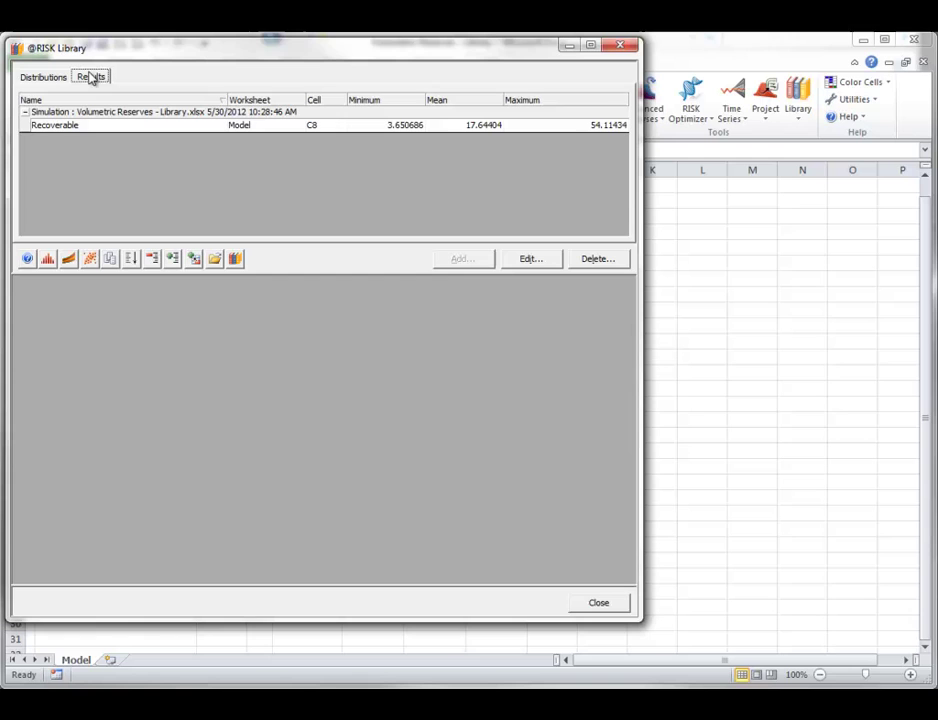
click(55, 126)
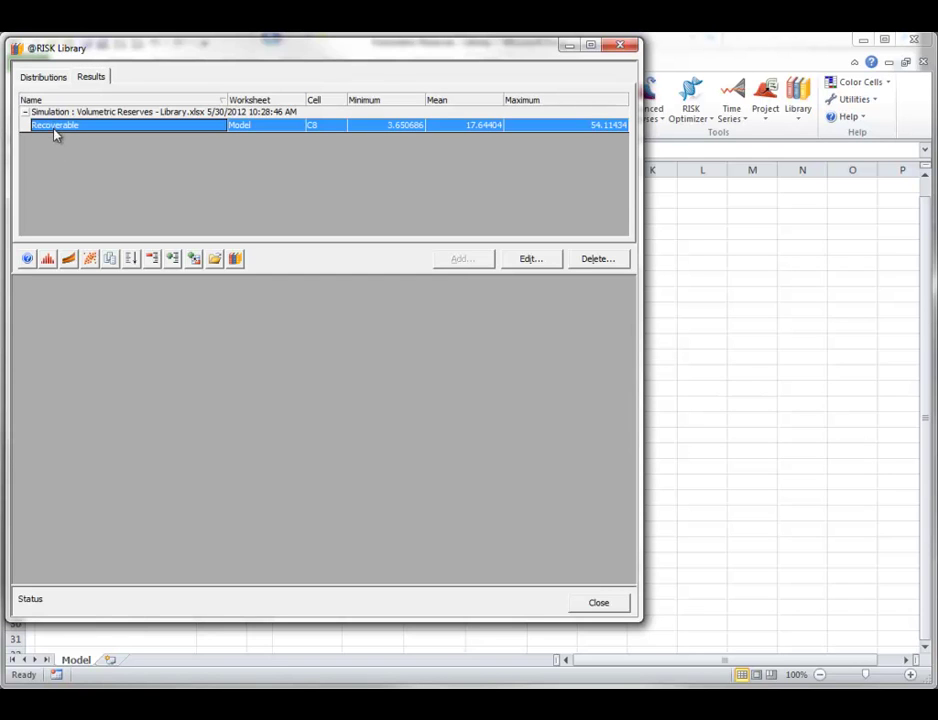
click(47, 260)
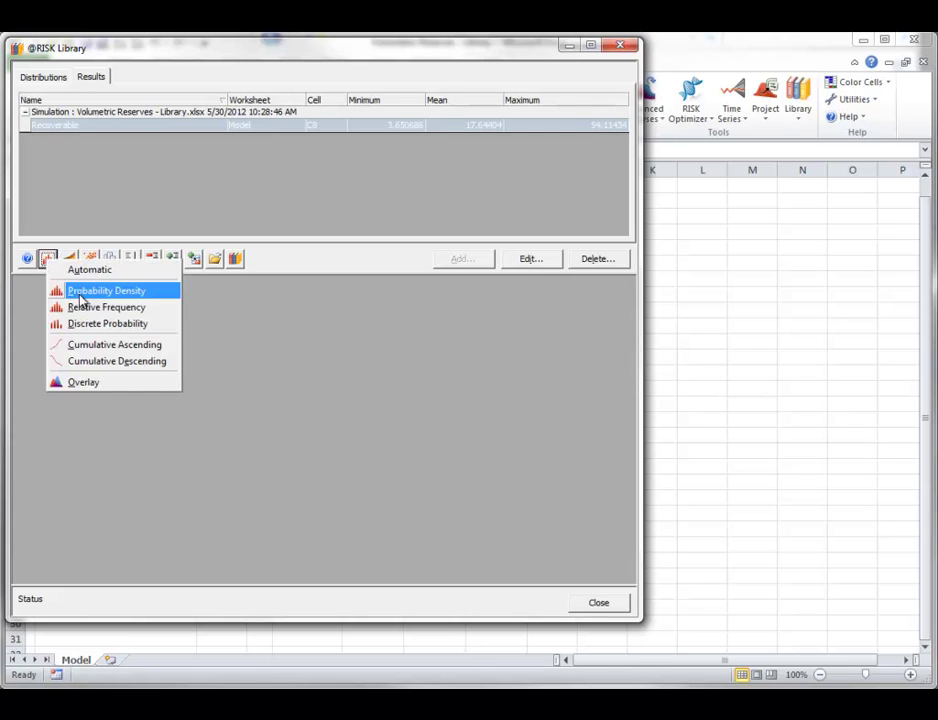
click(80, 291)
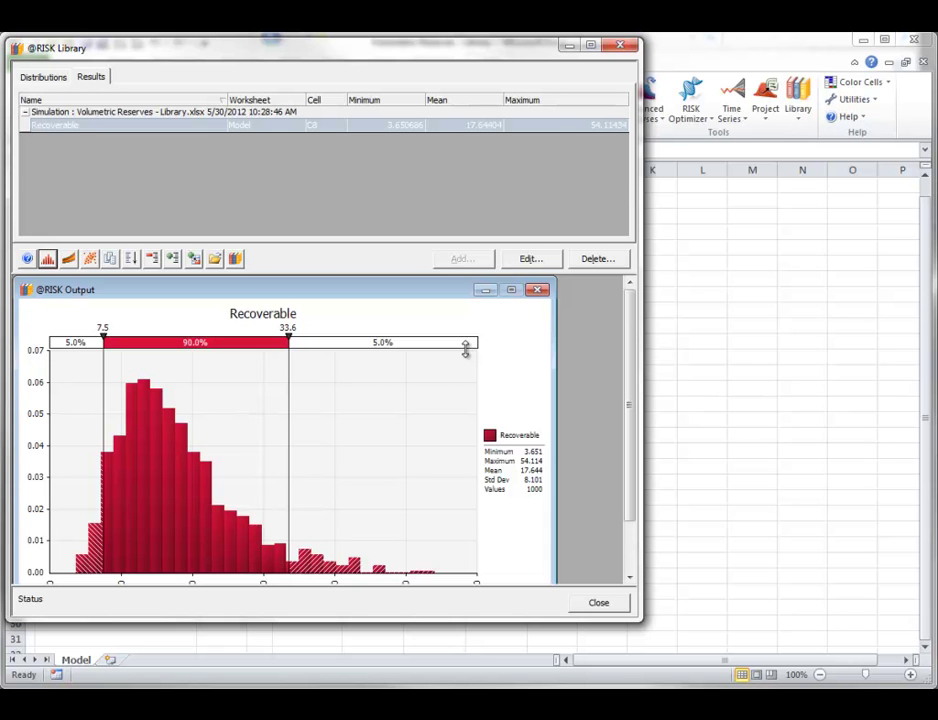
click(595, 603)
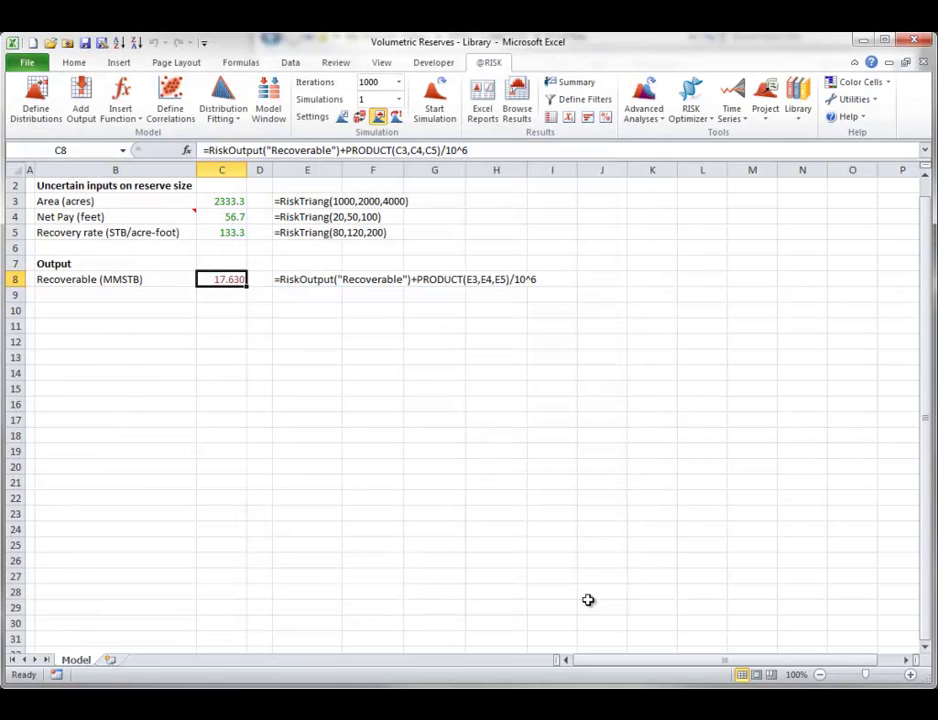